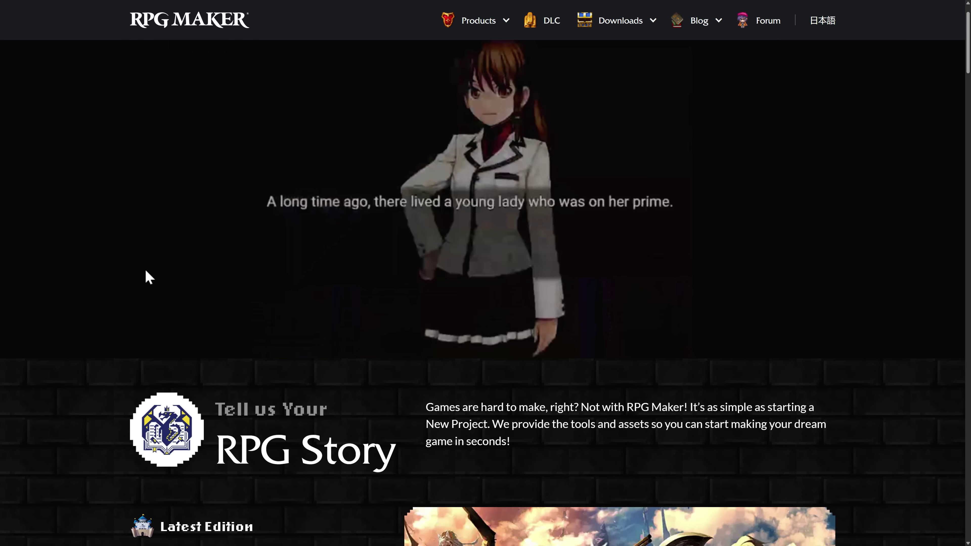
Scroll the RPG Maker MZ homepage through its Map Editor, Database and Plugins sections.
scroll(145, 268, down, 10)
scroll(146, 272, down, 8)
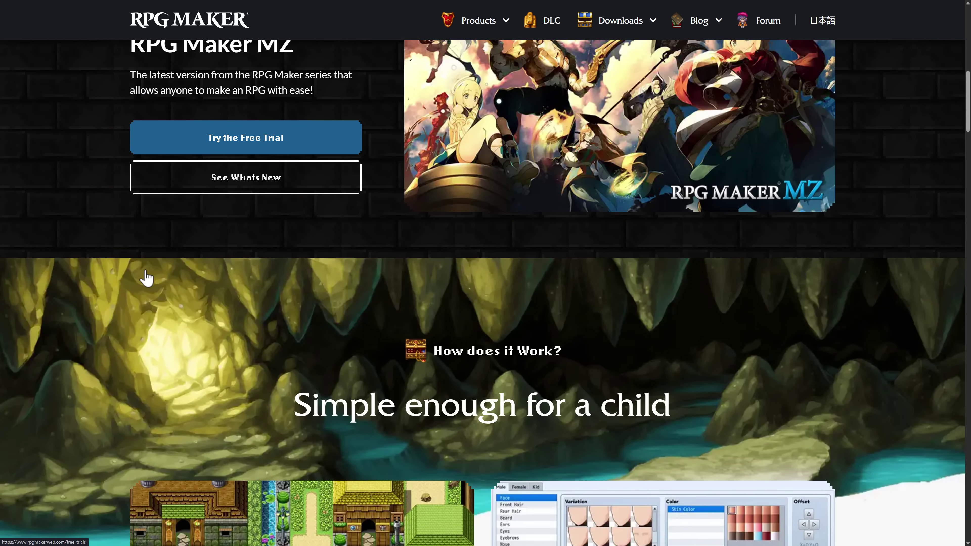
scroll(145, 270, down, 8)
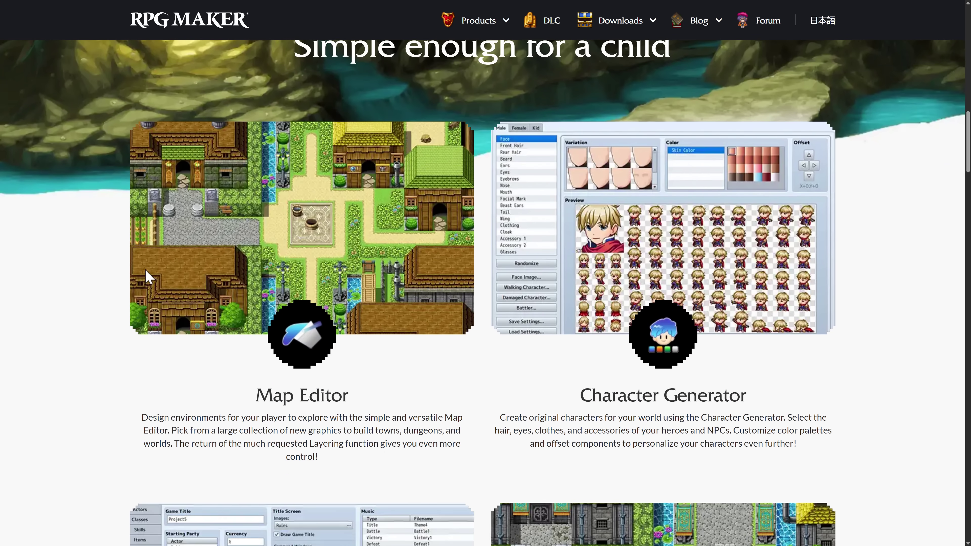
scroll(151, 283, down, 11)
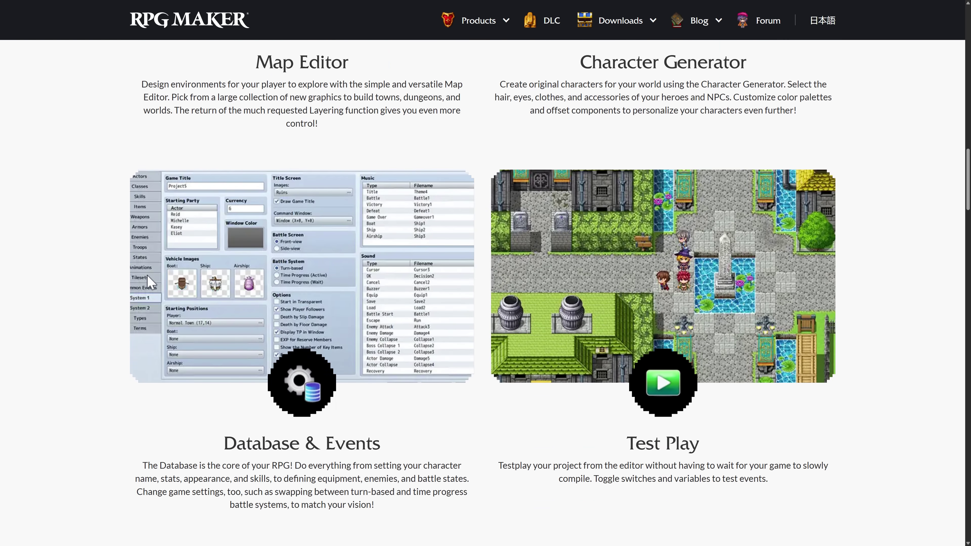
scroll(150, 284, down, 15)
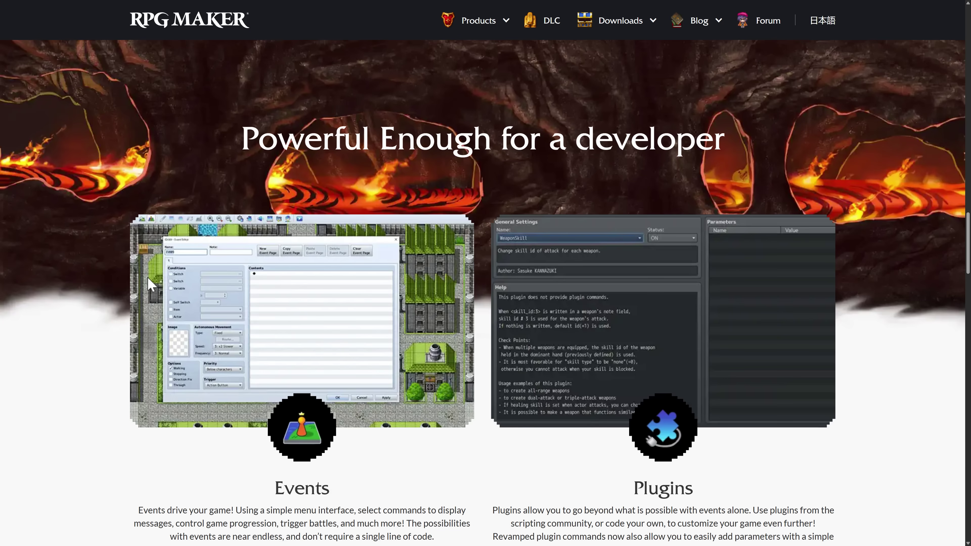
scroll(148, 276, up, 20)
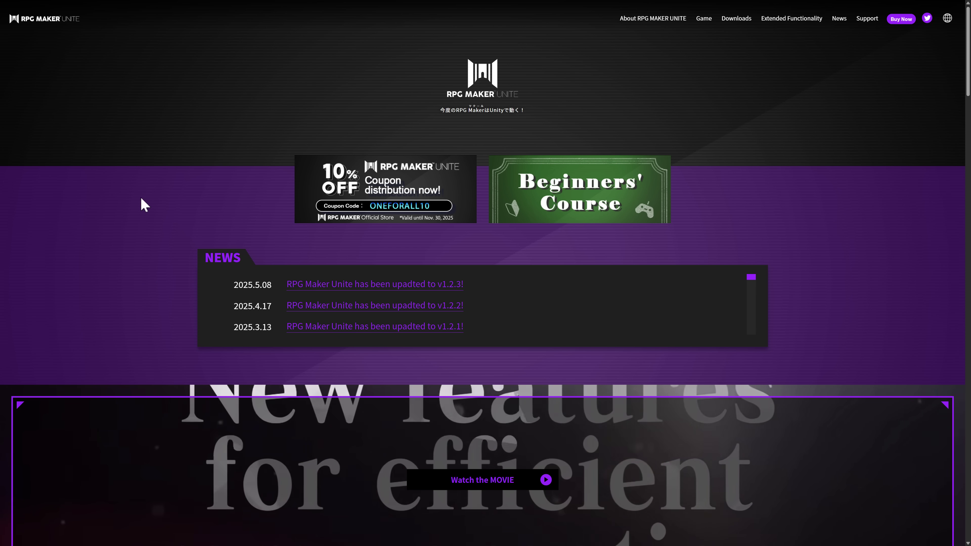
Scroll through RPG Maker Unite's new features and database system, then switch to Pixel Game Maker MV.
scroll(148, 223, down, 10)
scroll(148, 217, down, 5)
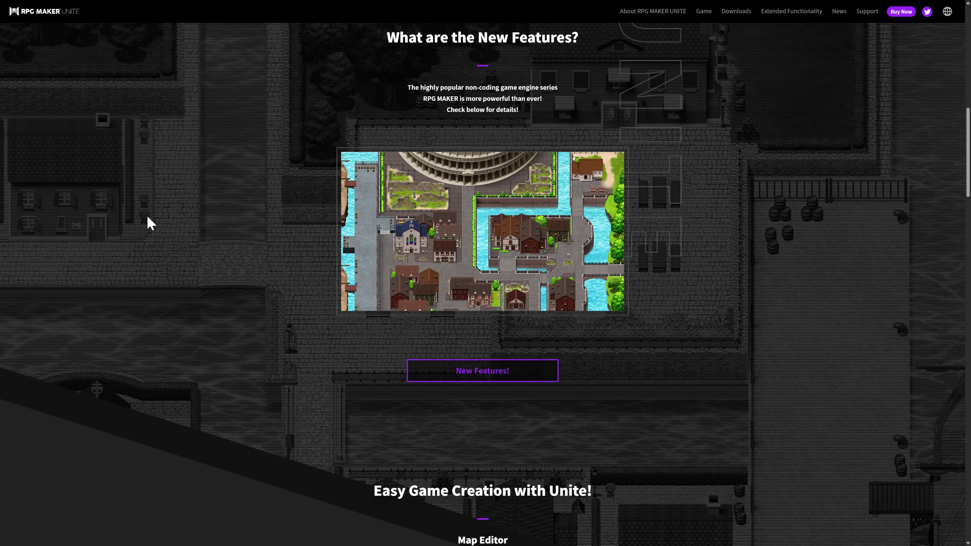
scroll(549, 214, down, 10)
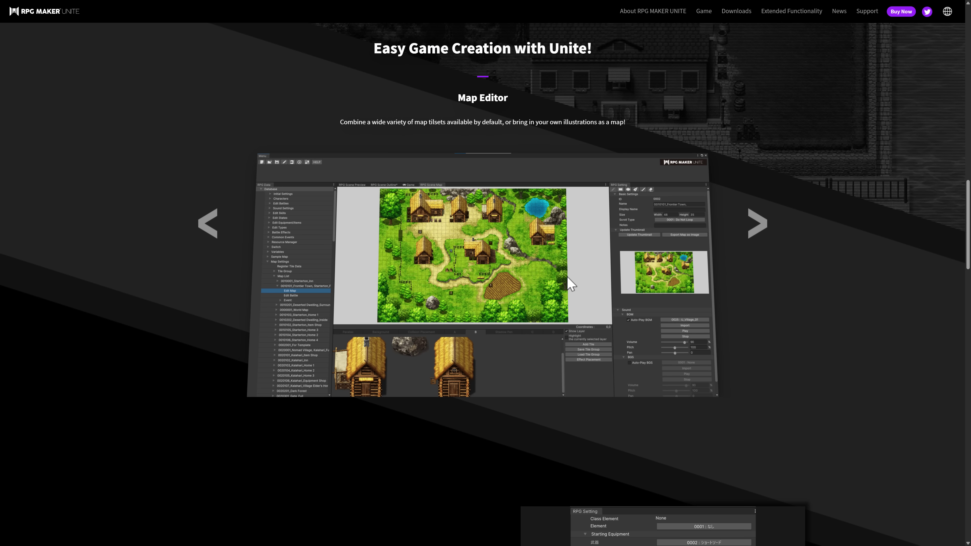
scroll(558, 274, down, 8)
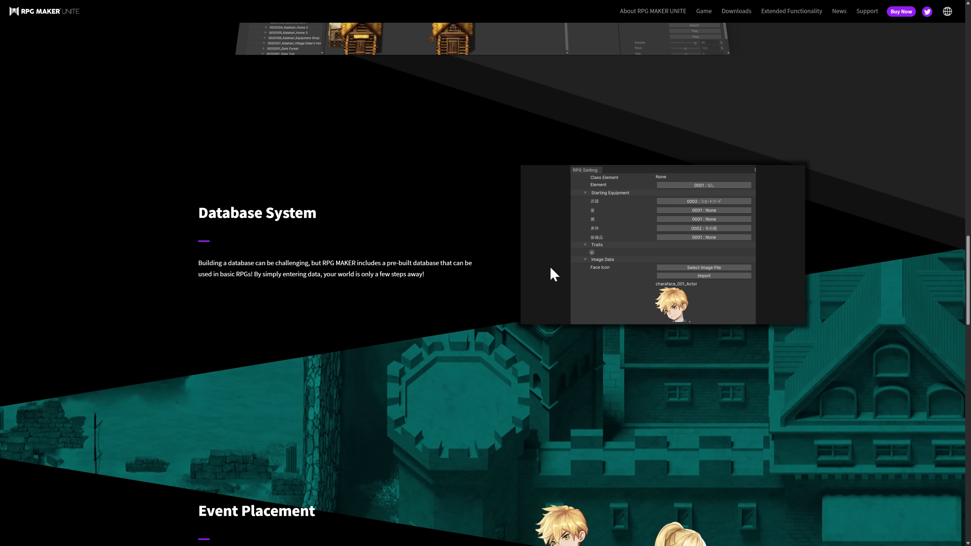
scroll(505, 217, up, 15)
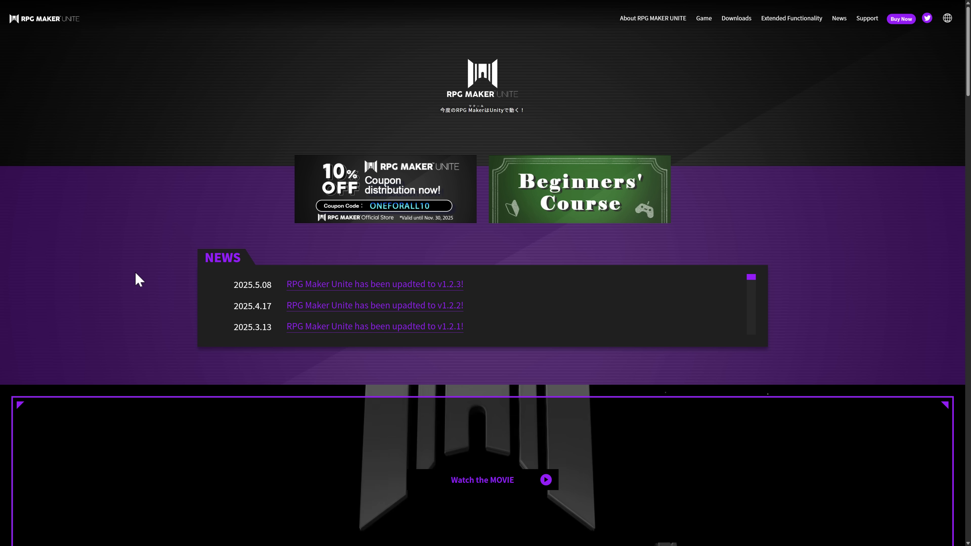
key(ctrl+Tab)
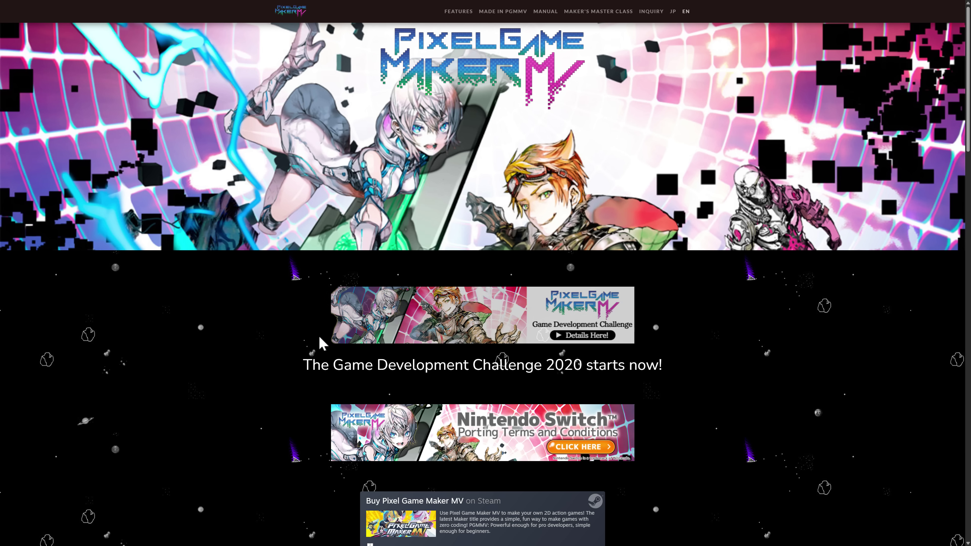
scroll(292, 321, down, 10)
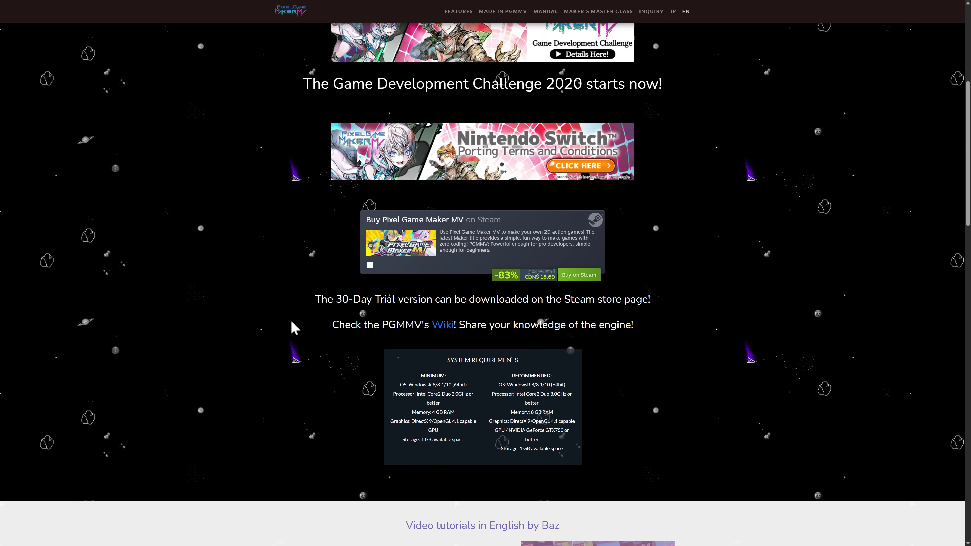
scroll(292, 323, down, 12)
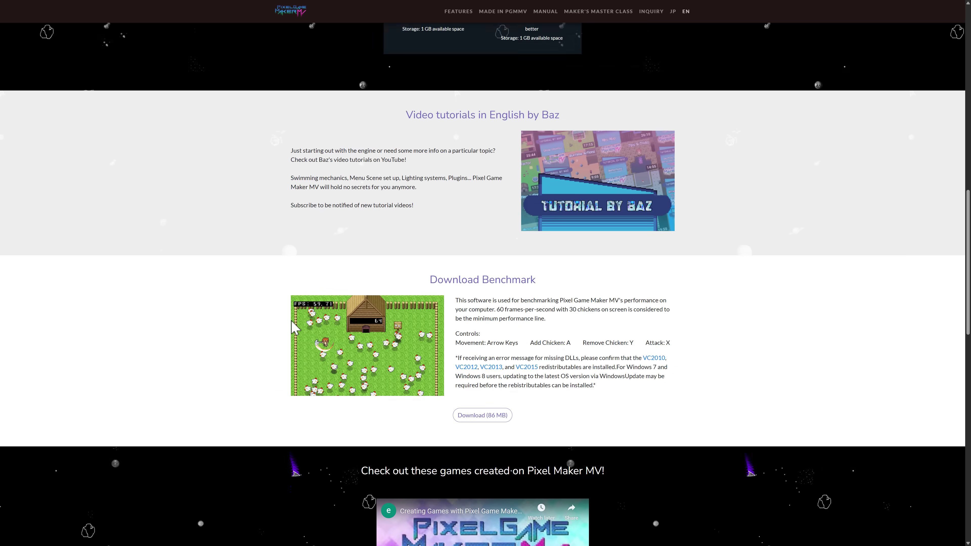
scroll(295, 327, down, 7)
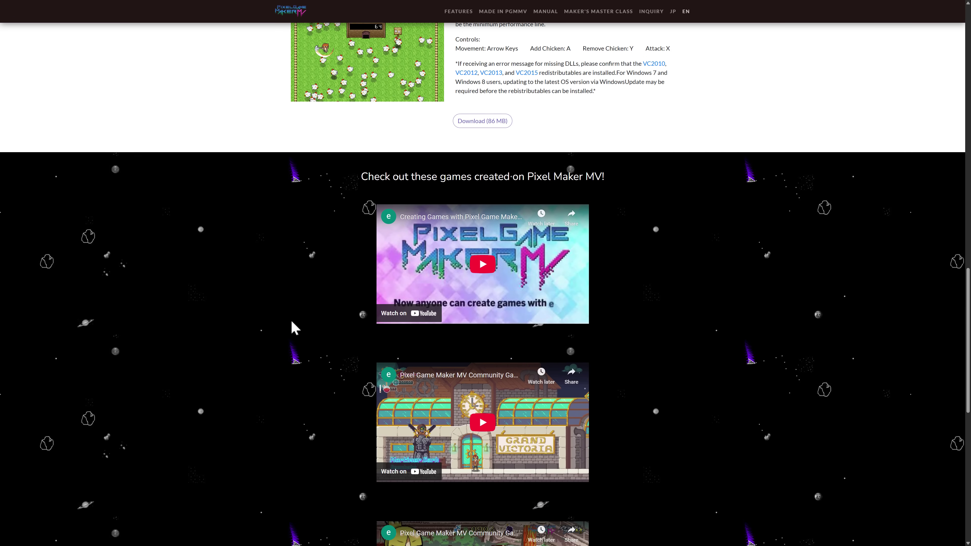
scroll(292, 323, down, 10)
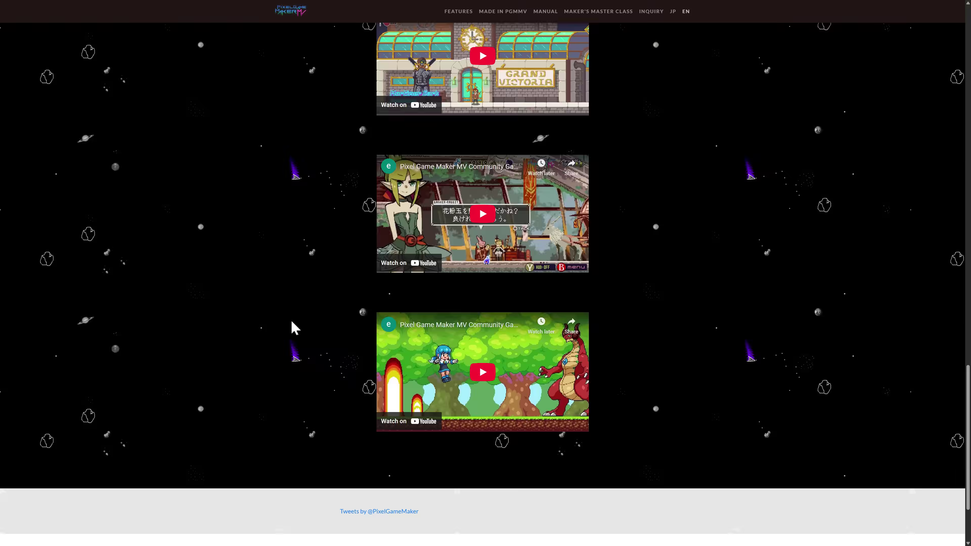
key(Home)
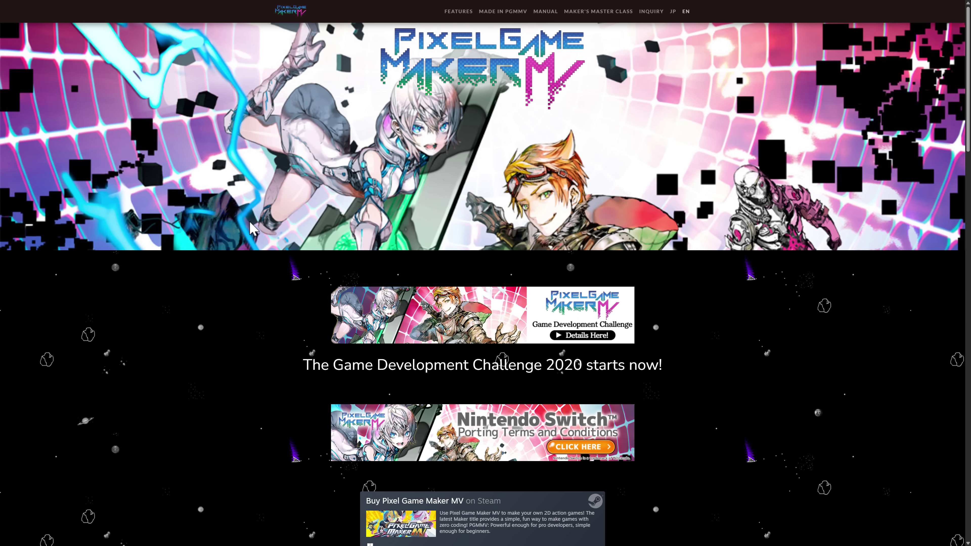
Switch to the ACTION GAME MAKER Steam page and review its demo, release date and languages.
key(ctrl+Tab)
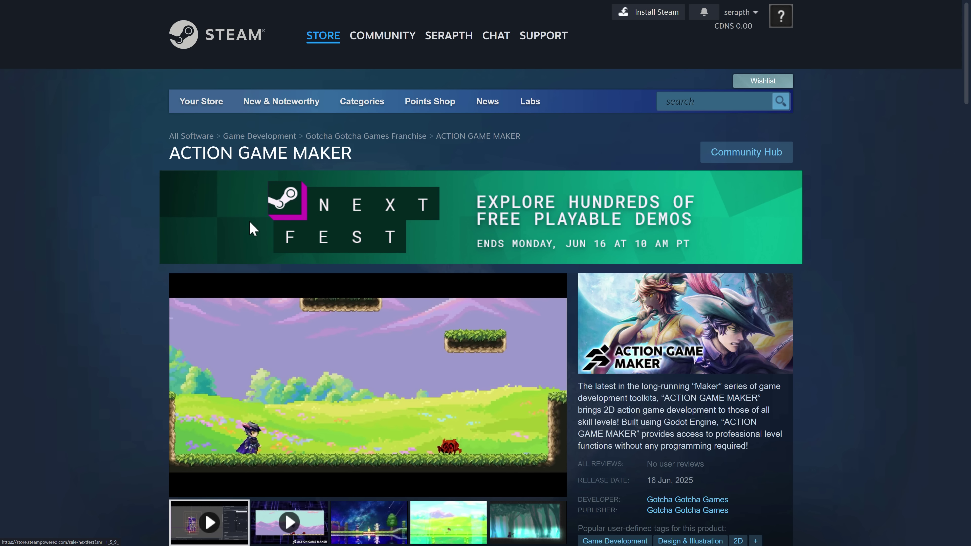
scroll(406, 198, down, 5)
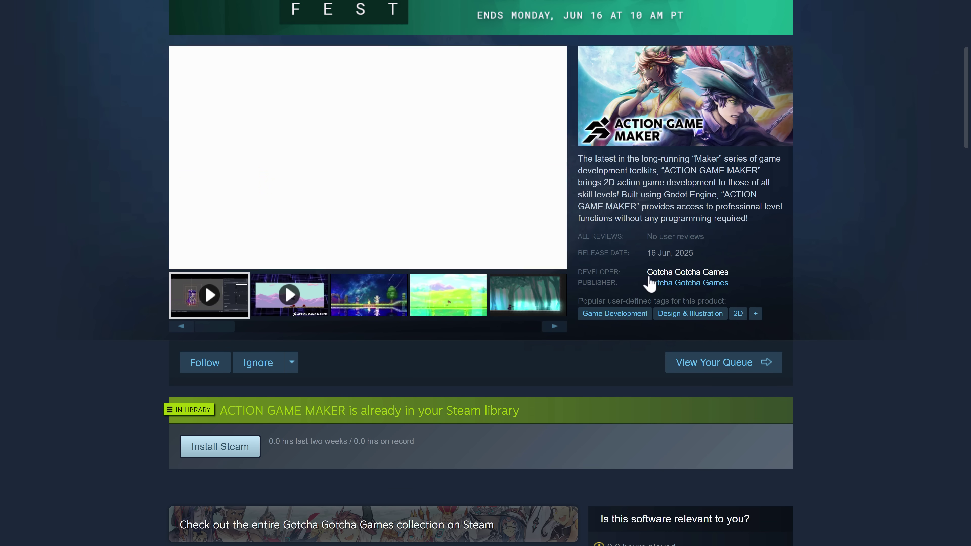
scroll(706, 295, down, 5)
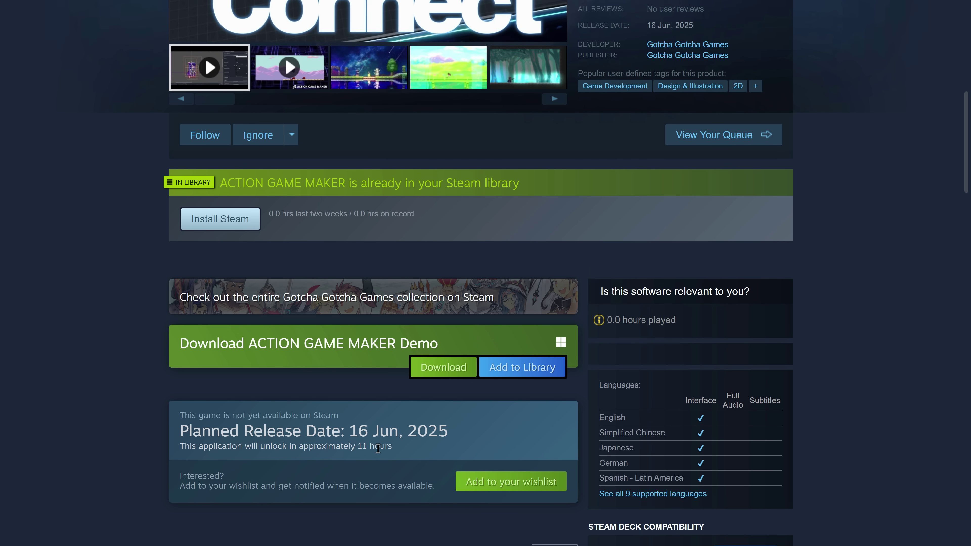
scroll(378, 449, up, 8)
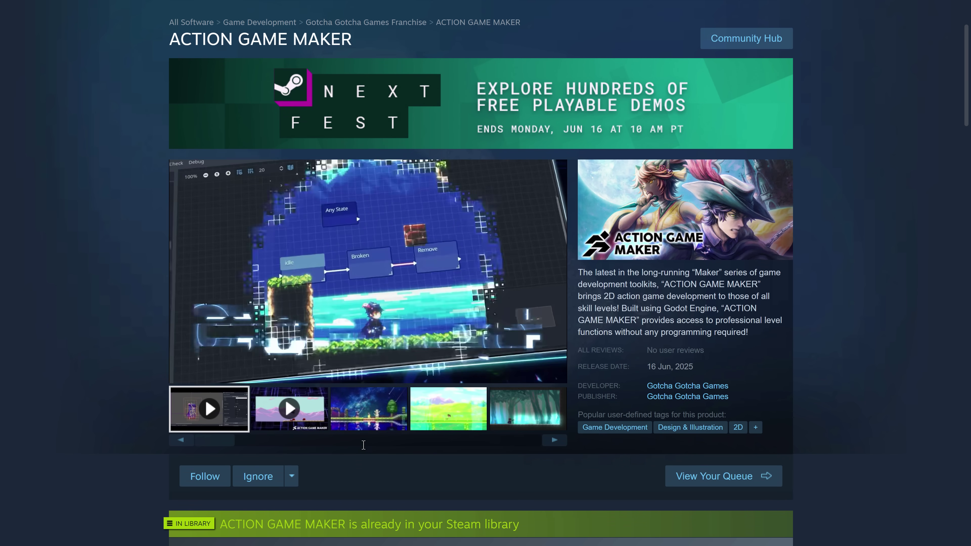
scroll(611, 432, down, 10)
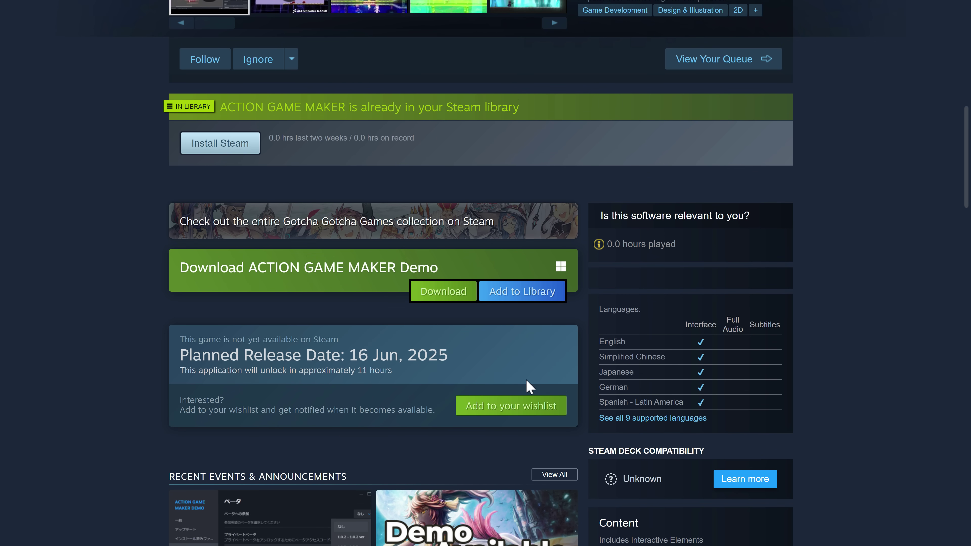
scroll(614, 370, down, 4)
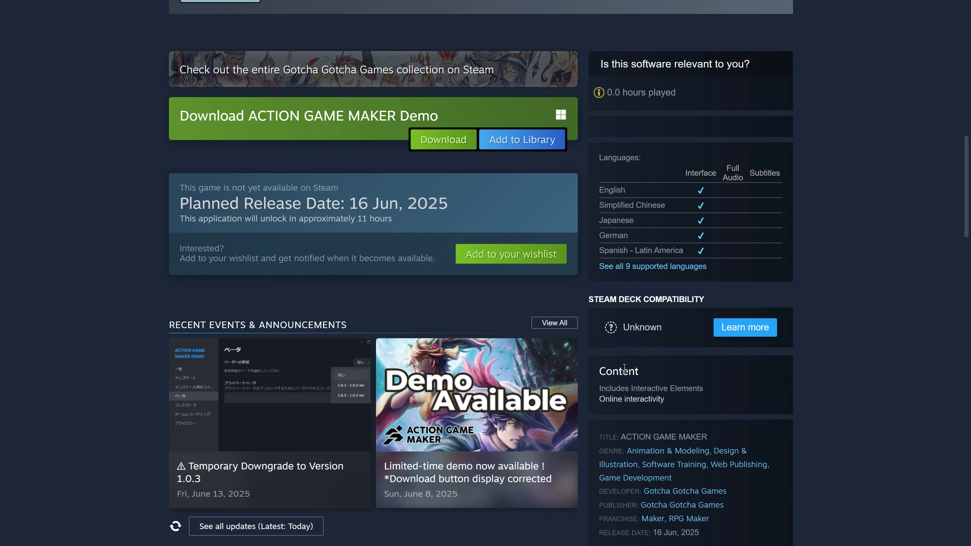
scroll(831, 362, up, 14)
scroll(834, 363, up, 2)
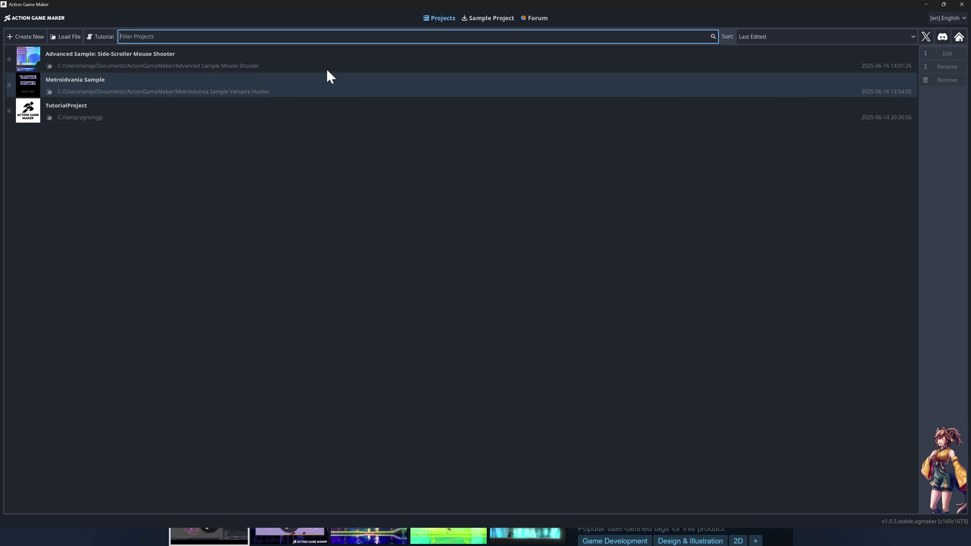
Browse the Sample Project and Forum lists, then open Advanced Sample: Side-Scroller Mouse Shooter from Projects.
click(494, 20)
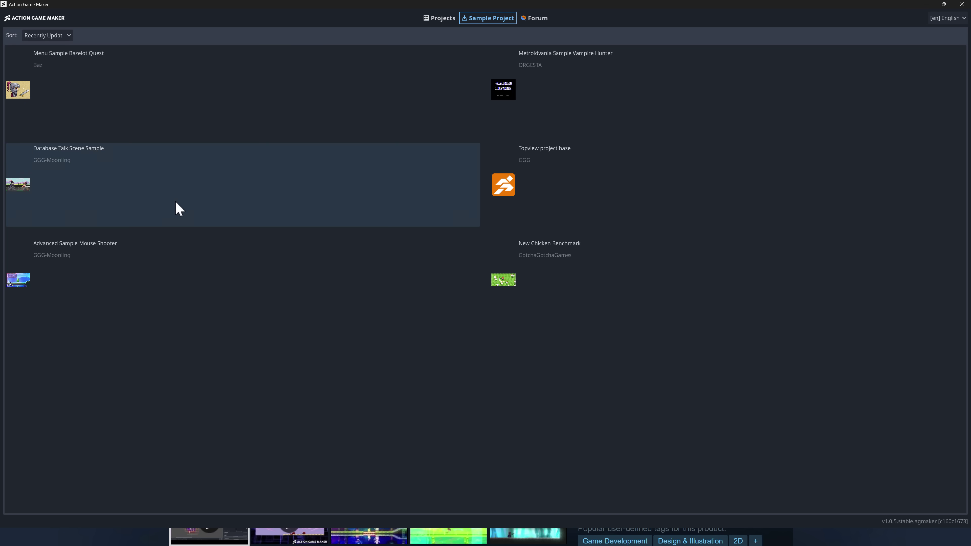
click(535, 19)
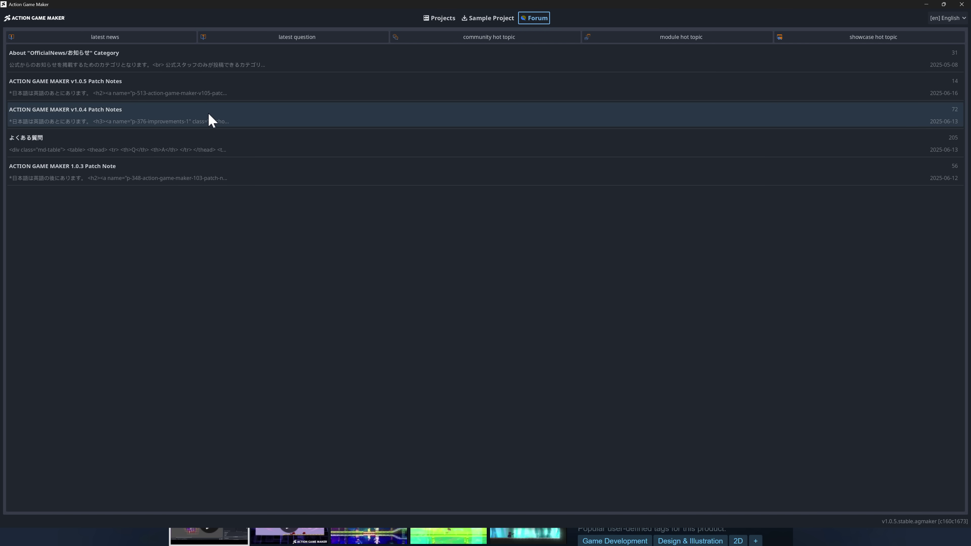
click(440, 19)
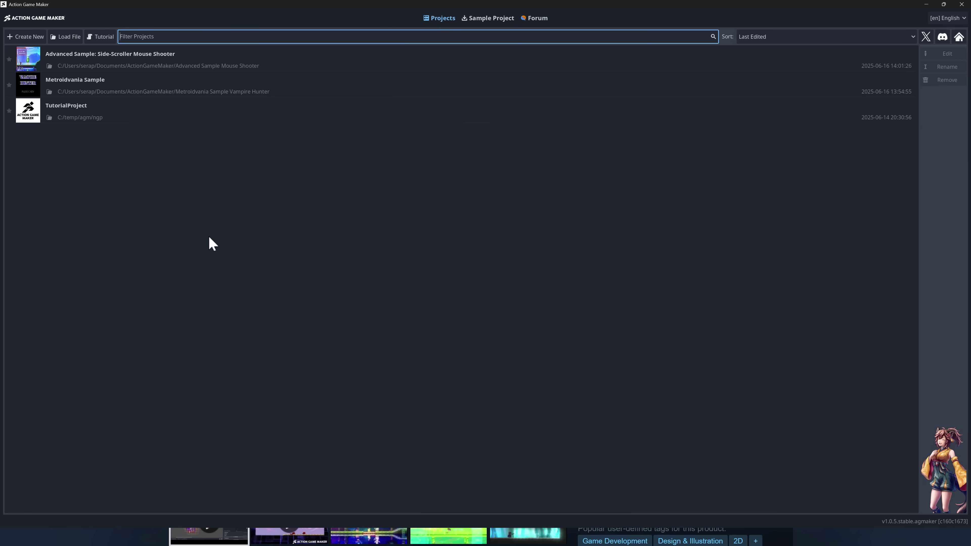
double_click(153, 60)
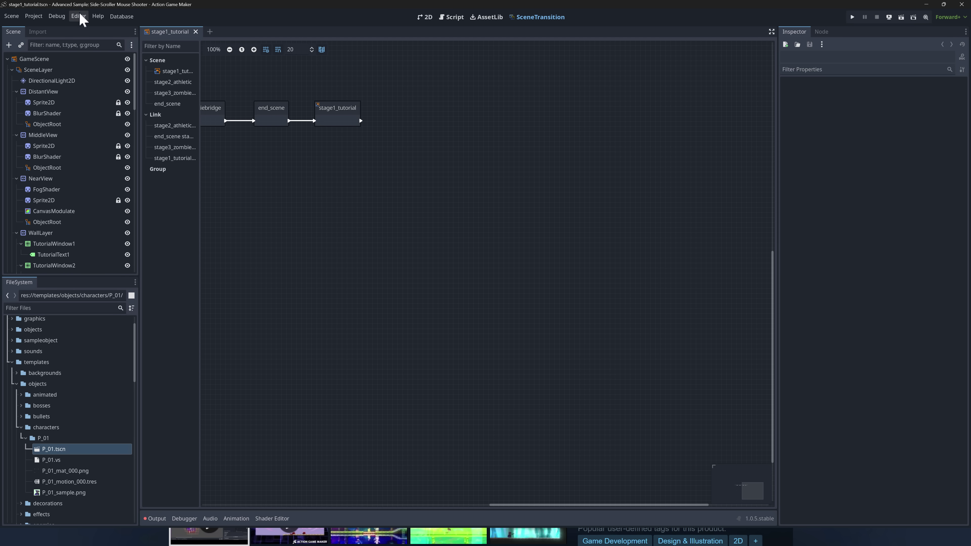
Make the editor fullscreen and pan the 2D view over to the level's starting area.
click(78, 16)
click(90, 90)
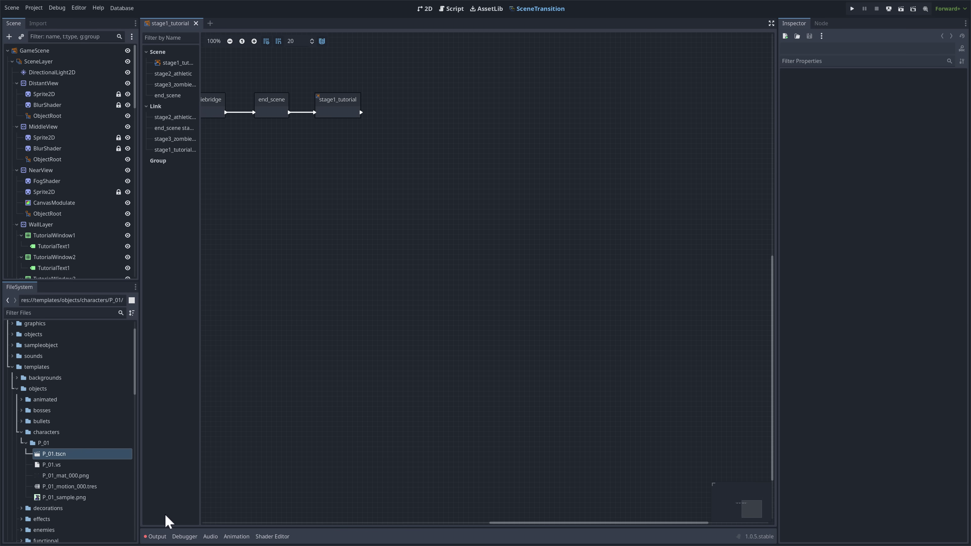
click(426, 9)
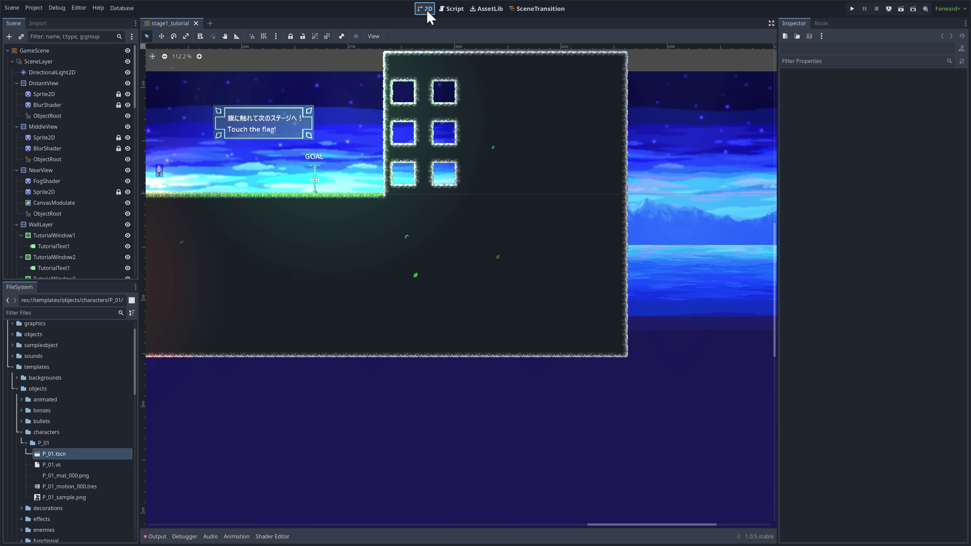
middle_drag(377, 315, 648, 326)
middle_drag(464, 306, 568, 316)
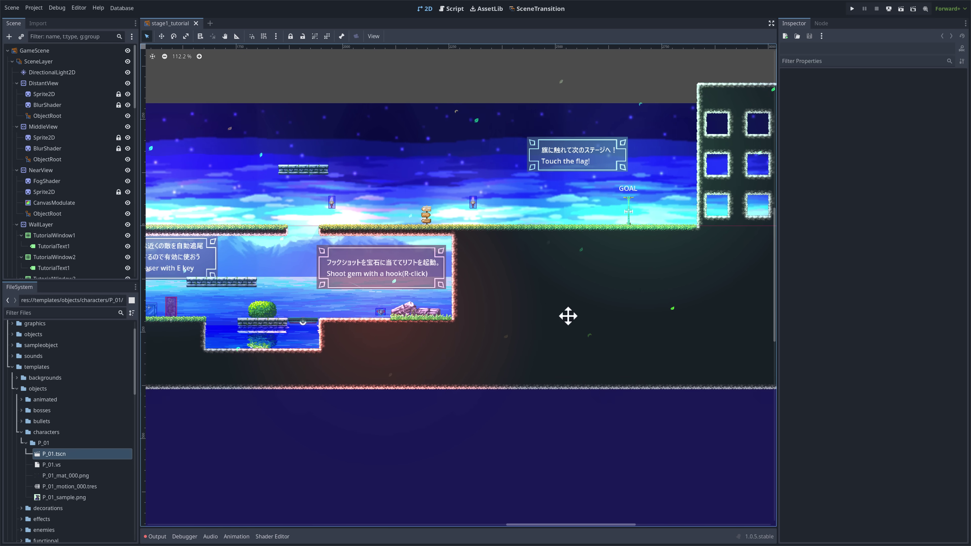
middle_drag(383, 297, 540, 297)
middle_drag(469, 299, 565, 280)
middle_drag(336, 276, 551, 271)
middle_drag(444, 268, 520, 262)
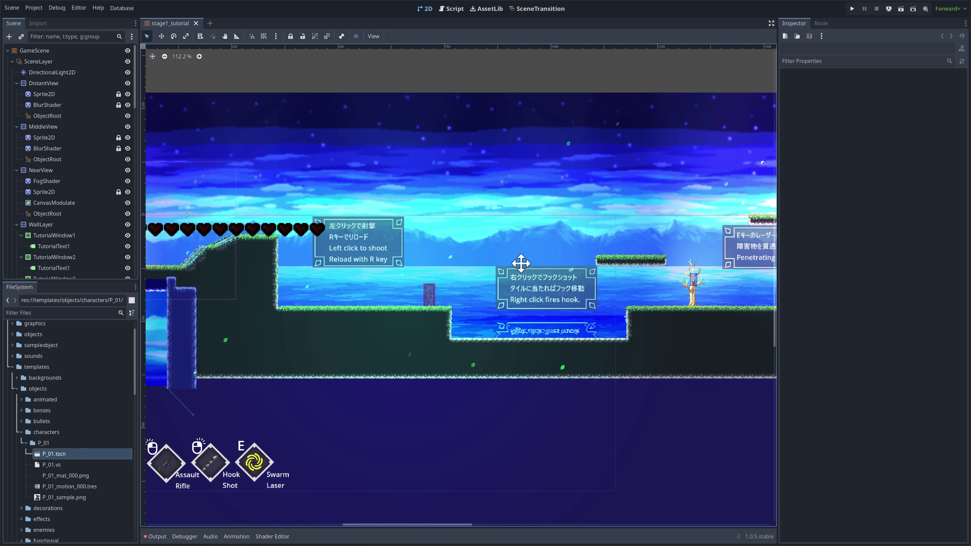
middle_drag(356, 256, 619, 249)
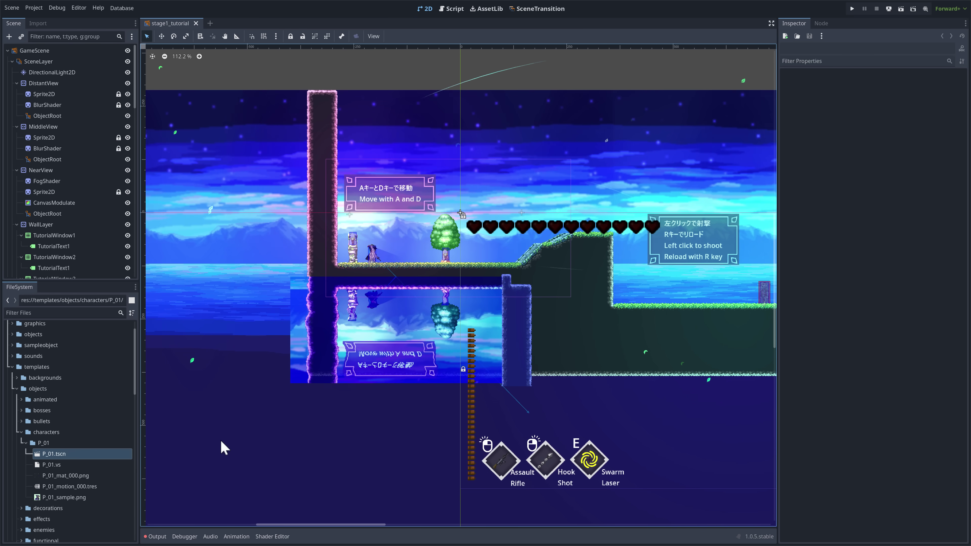
Show and then hide the Output log, and run the sample project.
click(157, 537)
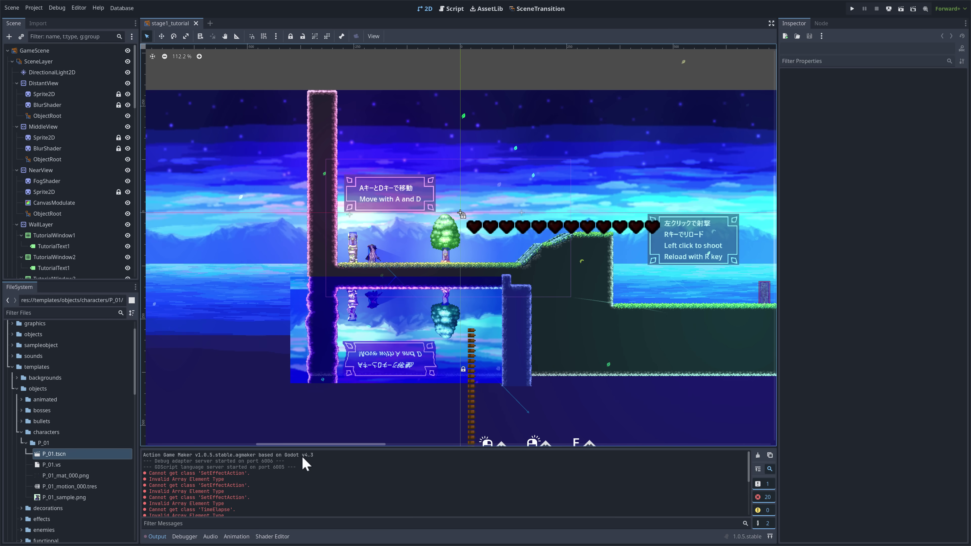
click(155, 537)
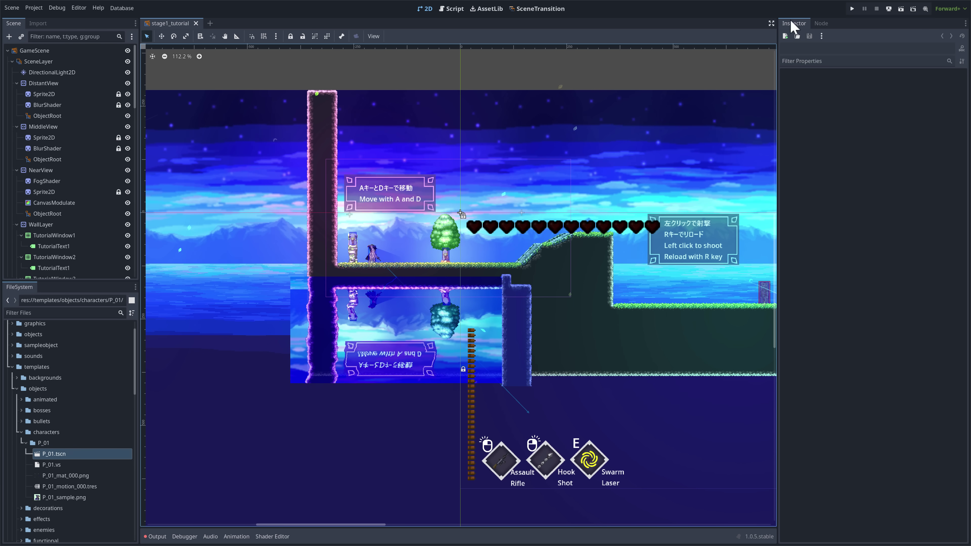
click(853, 8)
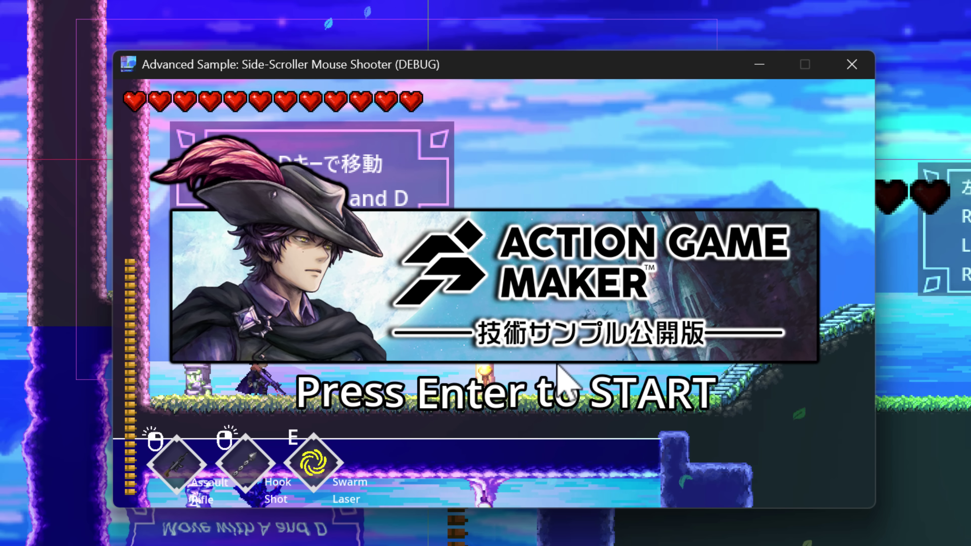
Start the game, walk with A and D, and shoot the approaching zombie.
key(Return)
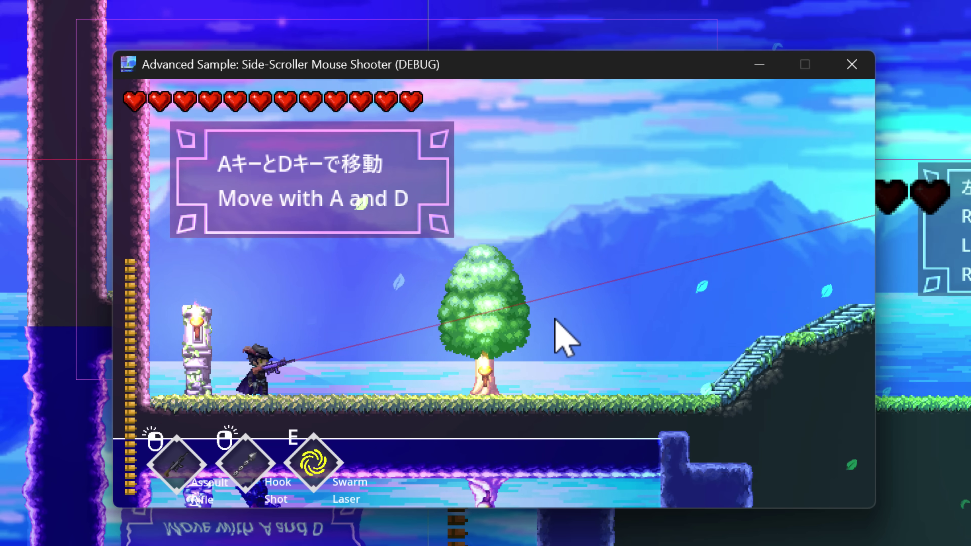
key(d)
key(a)
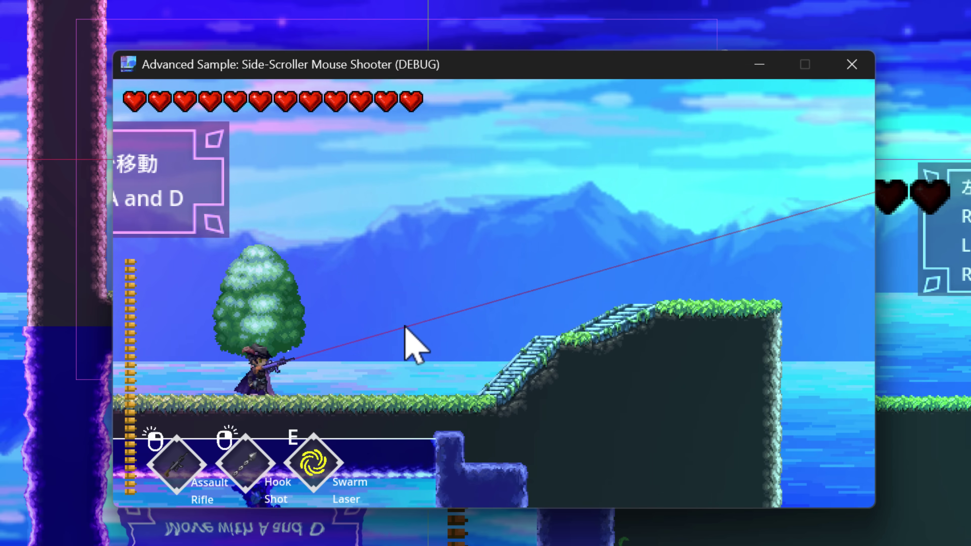
key(d)
key(d)
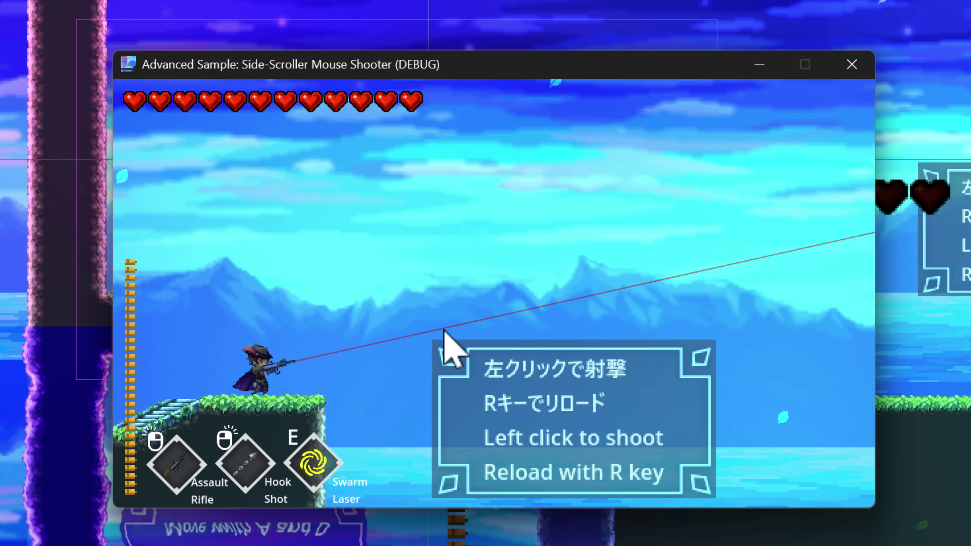
key(d)
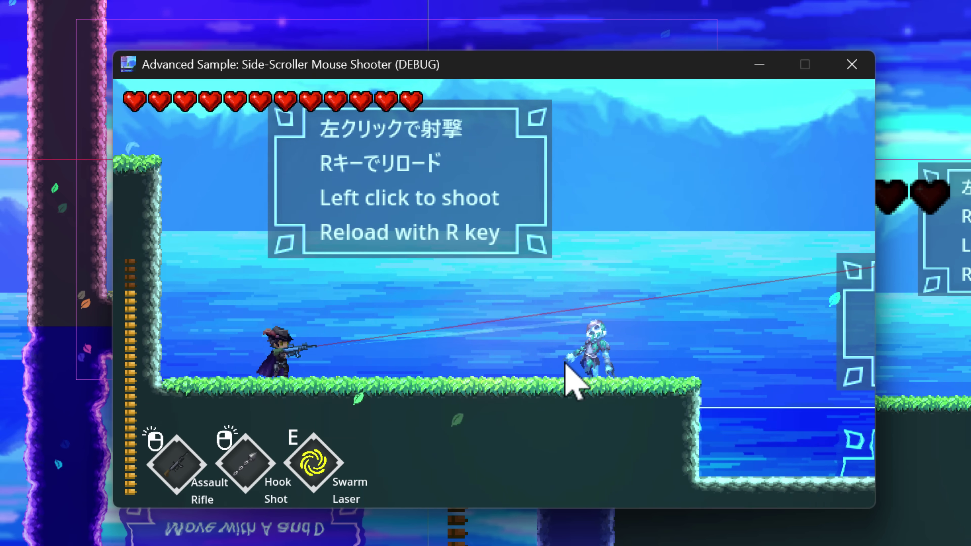
click(566, 363)
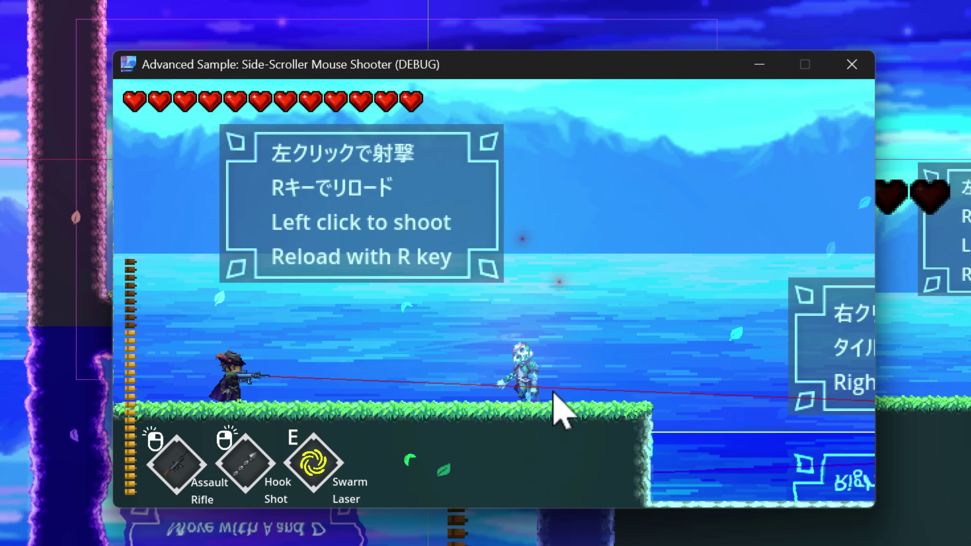
click(550, 388)
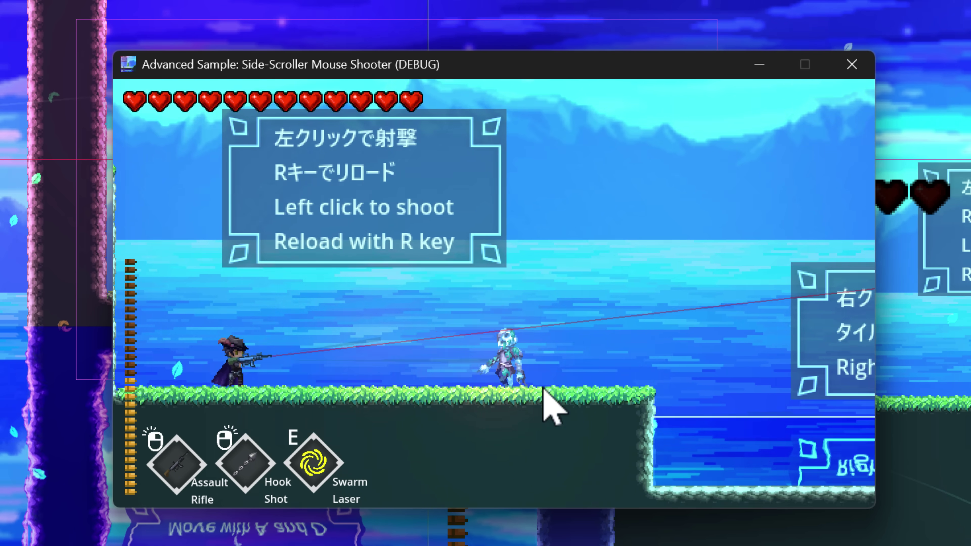
click(531, 388)
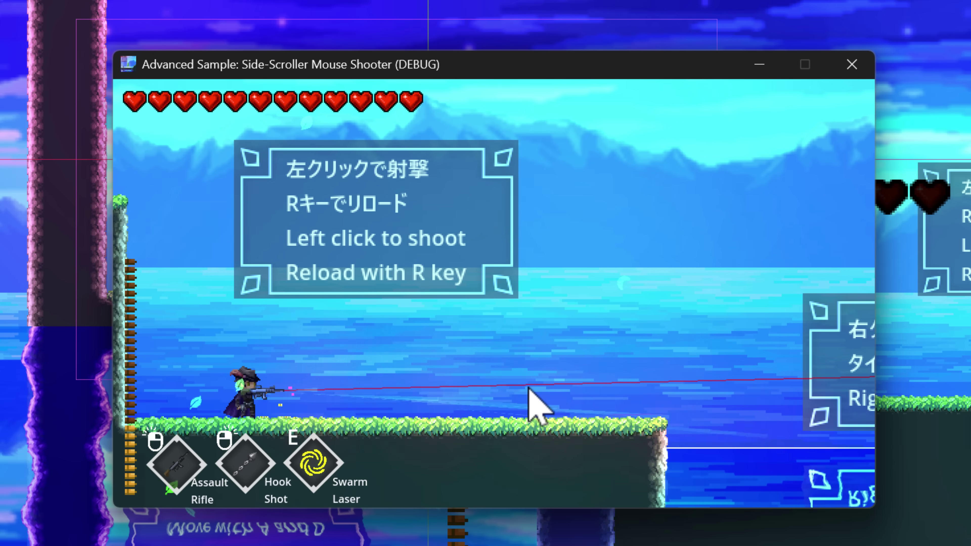
Hook onto the upper platform, fire the Swarm Laser with E, and hook up further right.
key(d)
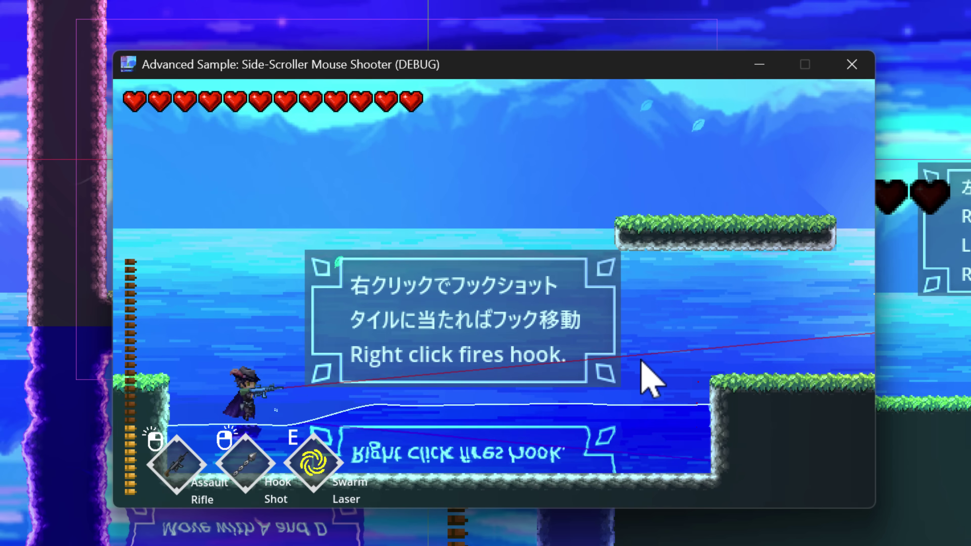
right_click(612, 221)
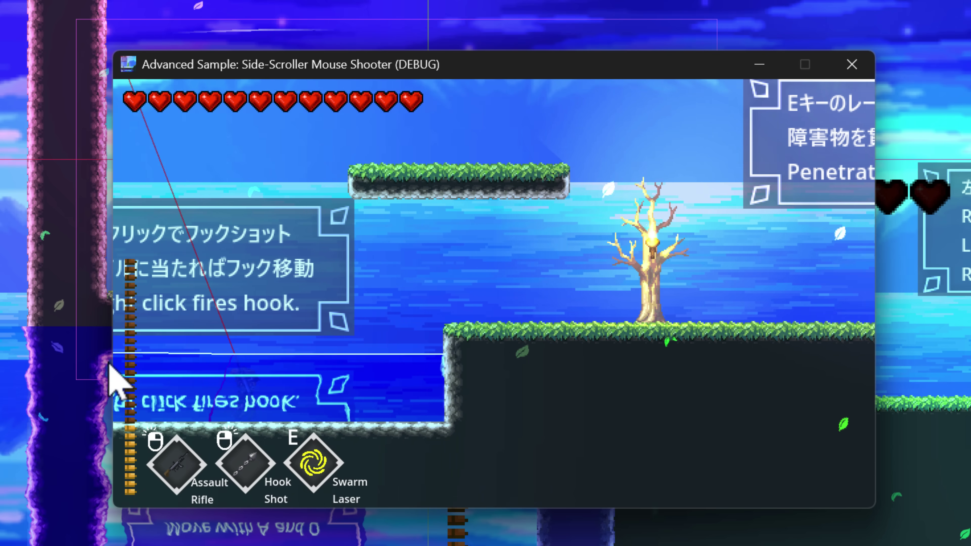
right_click(607, 214)
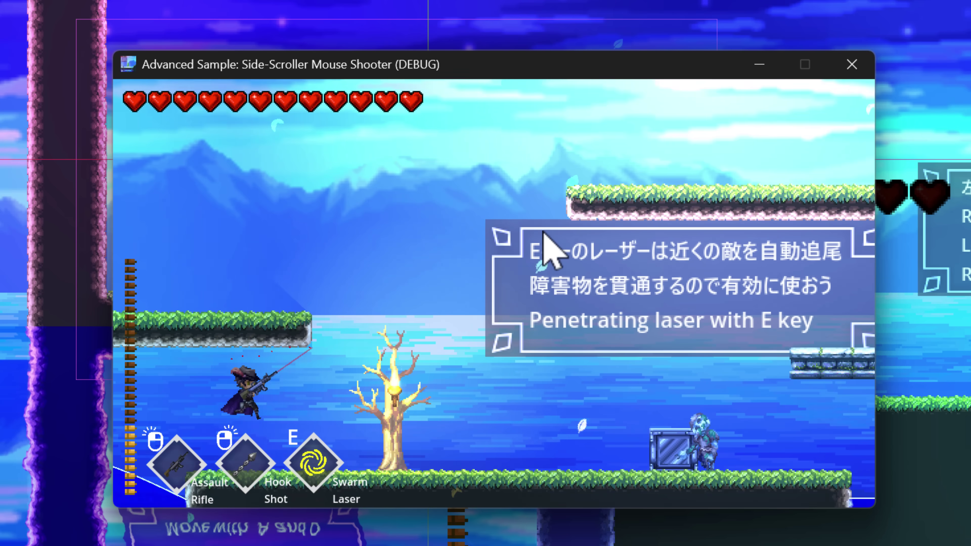
key(d)
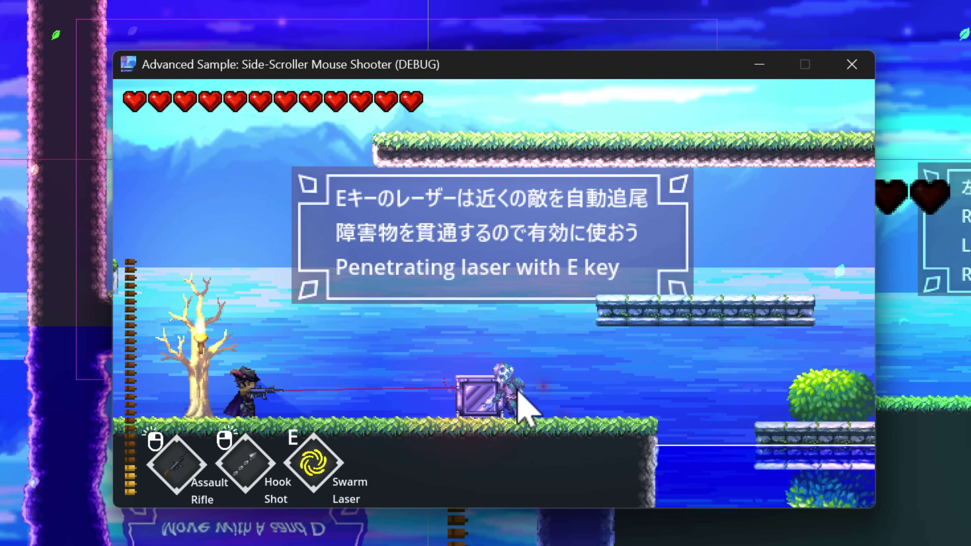
key(e)
key(d)
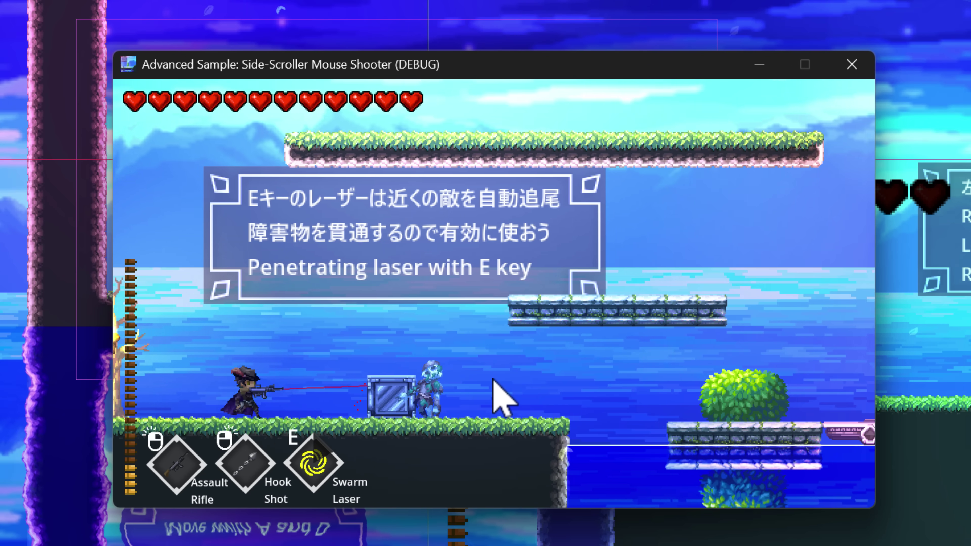
right_click(356, 189)
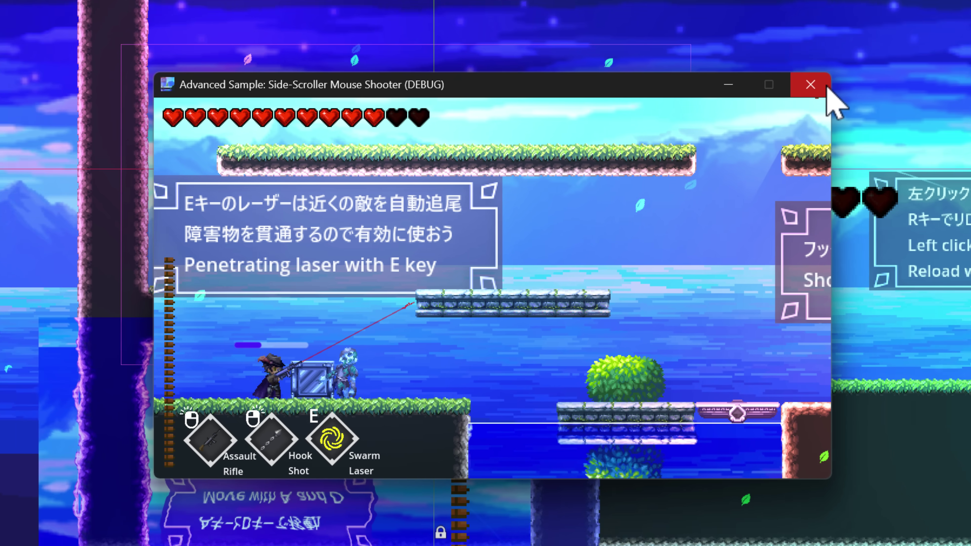
Close the running game and zoom and pan the 2D view to the stage1_tutorial start area.
click(827, 88)
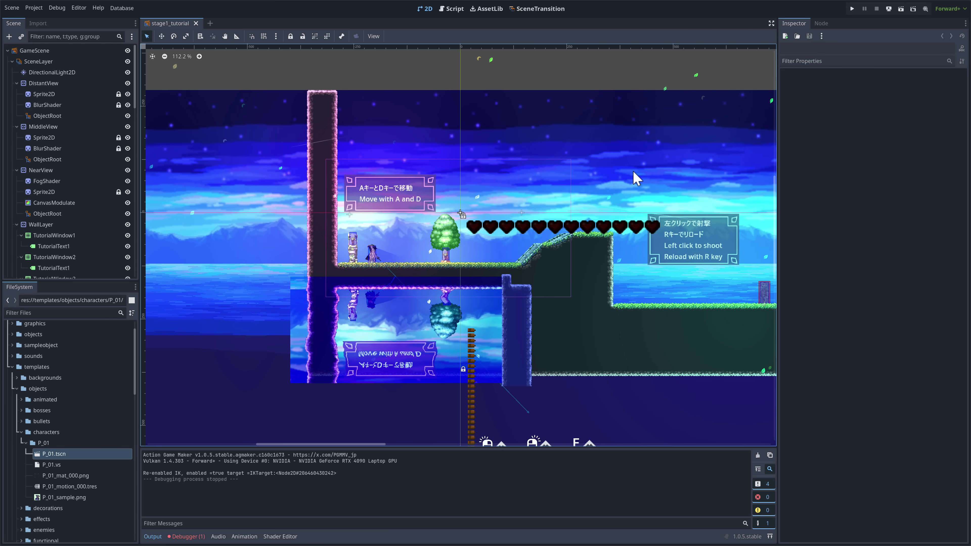
scroll(509, 263, up, 8)
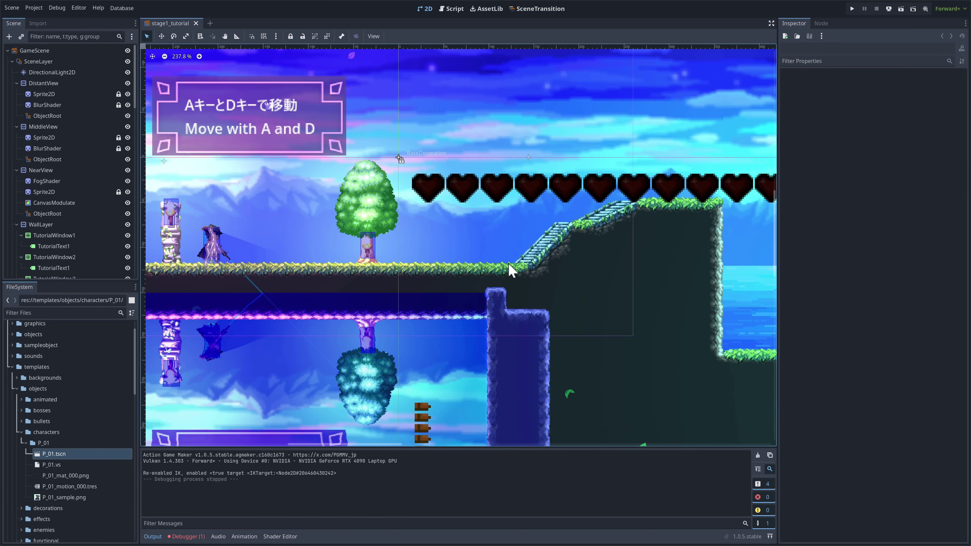
scroll(509, 263, up, 1)
middle_drag(508, 263, 543, 273)
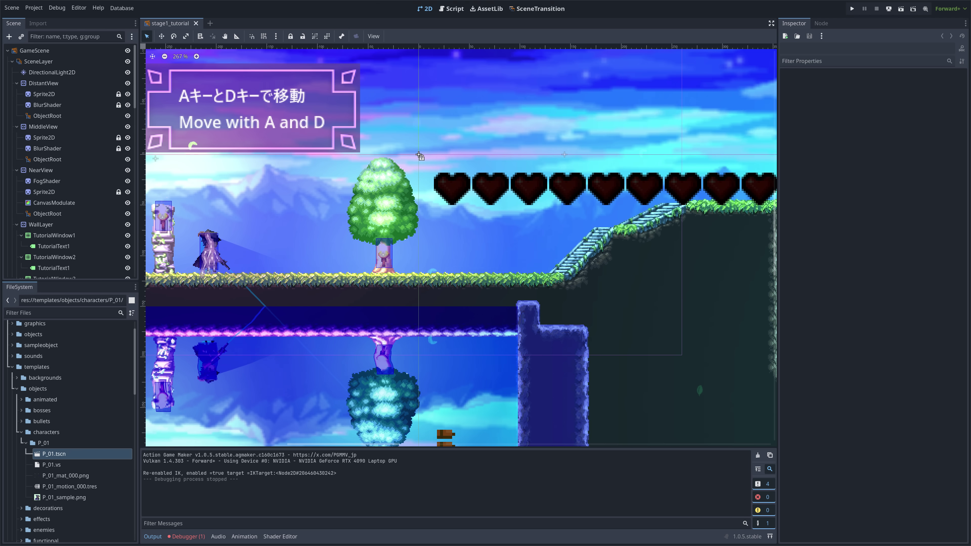
Open Create New Node with Ctrl+A, enlarge it, and scroll through the AGMaker node types.
key(ctrl+a)
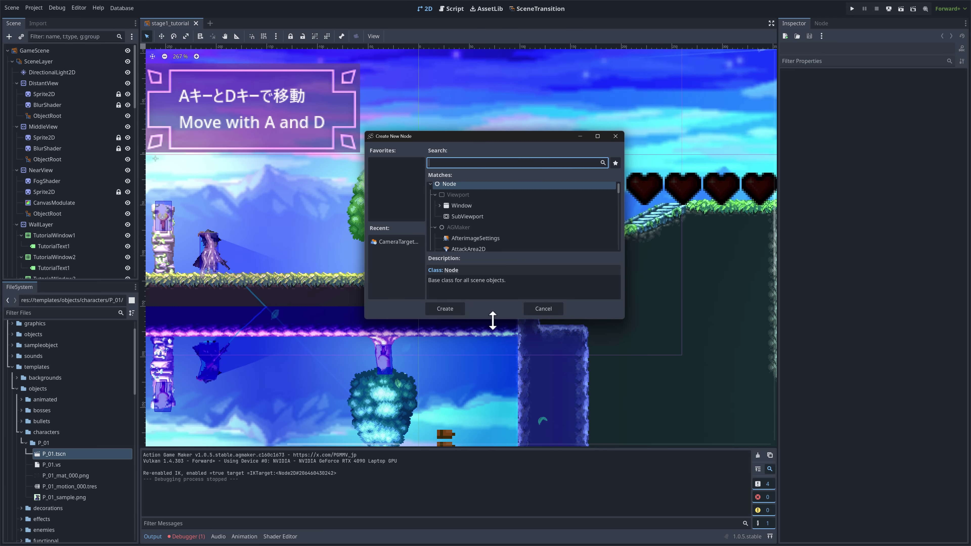
drag(494, 308, 525, 541)
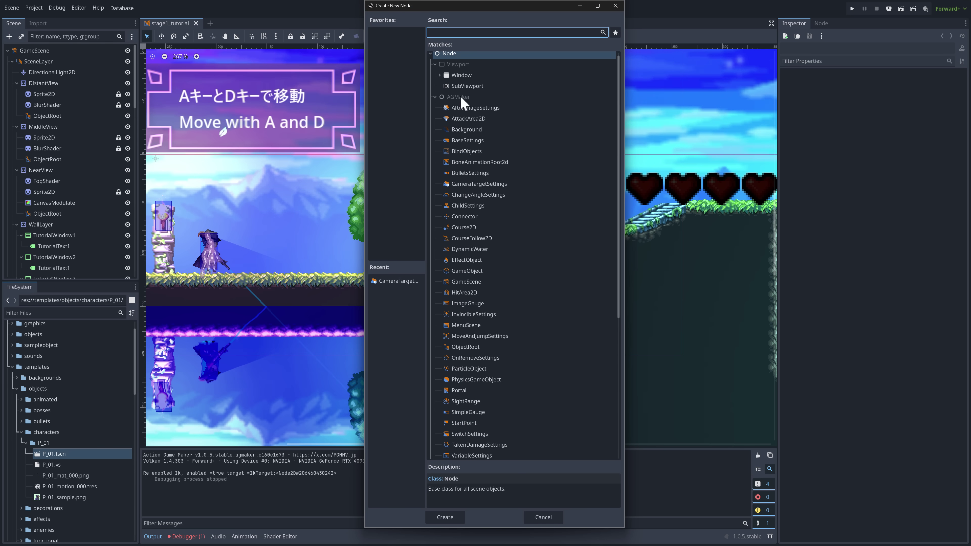
click(461, 97)
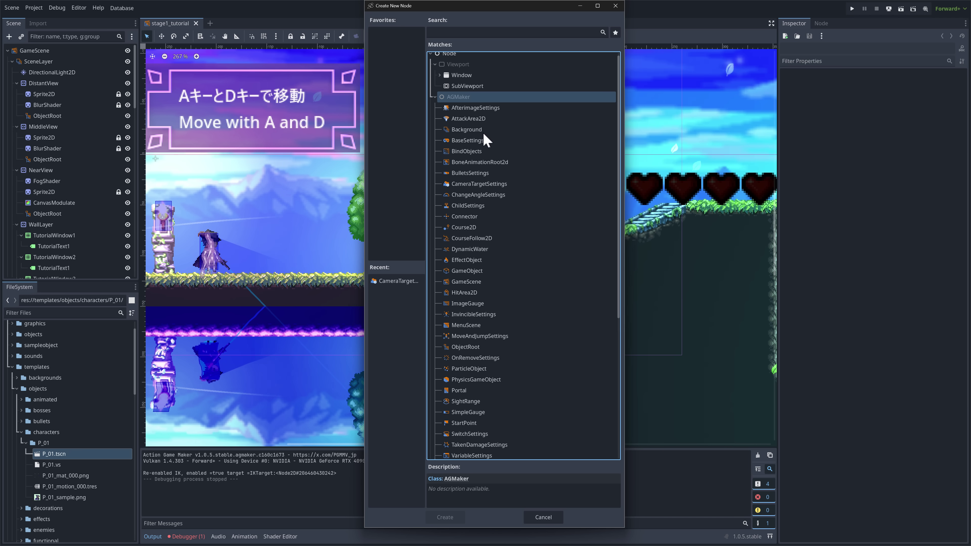
scroll(495, 193, down, 2)
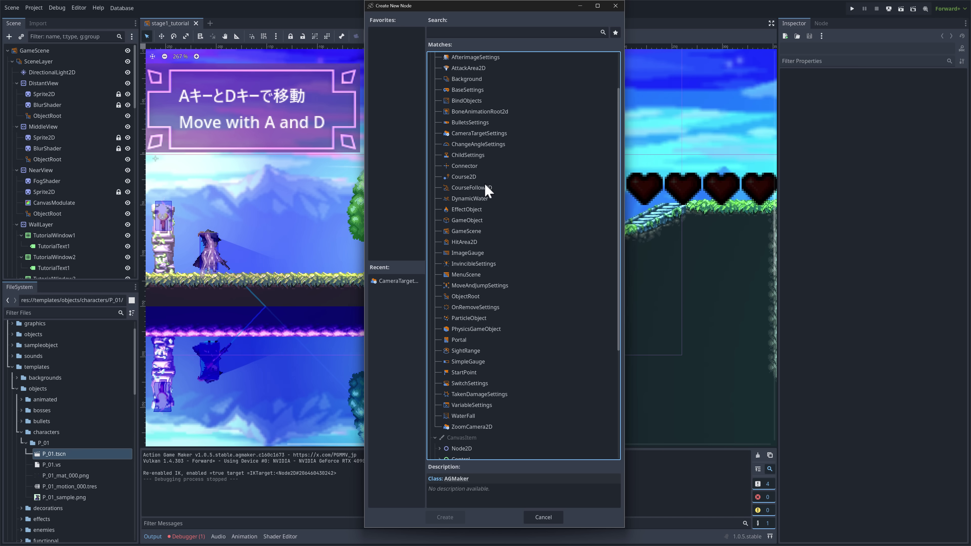
scroll(484, 192, down, 2)
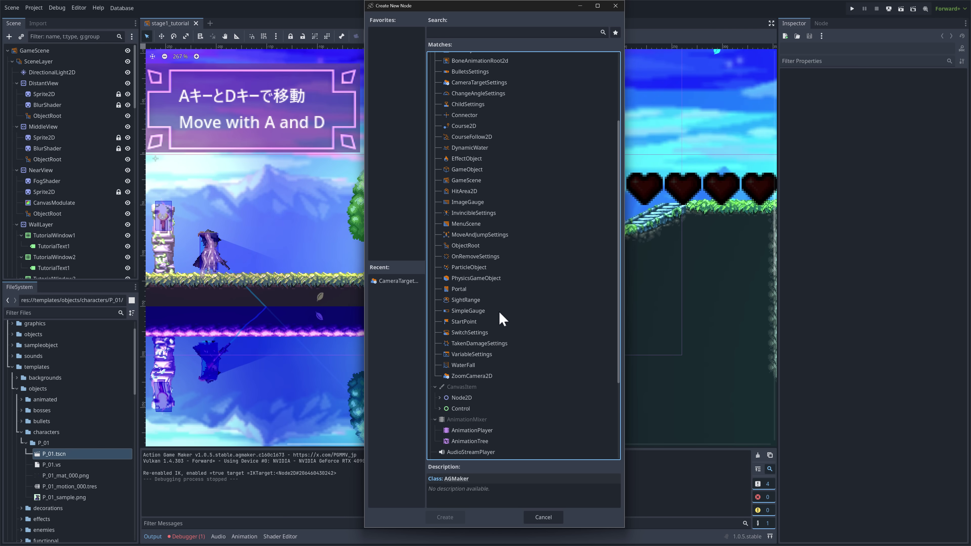
scroll(499, 312, down, 3)
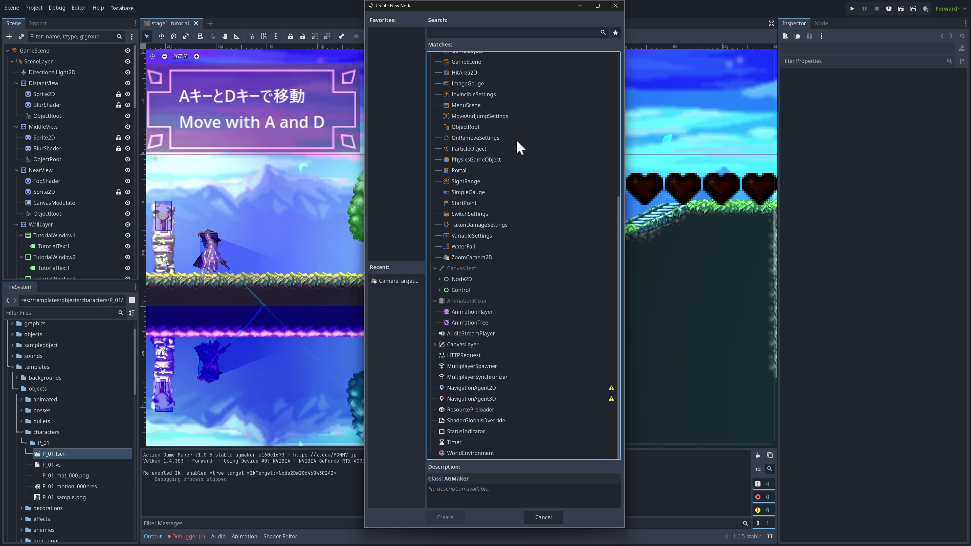
Close the node dialog, select DynamicWater2, and expand its Water Splash, Border, Wave and Body settings.
click(616, 6)
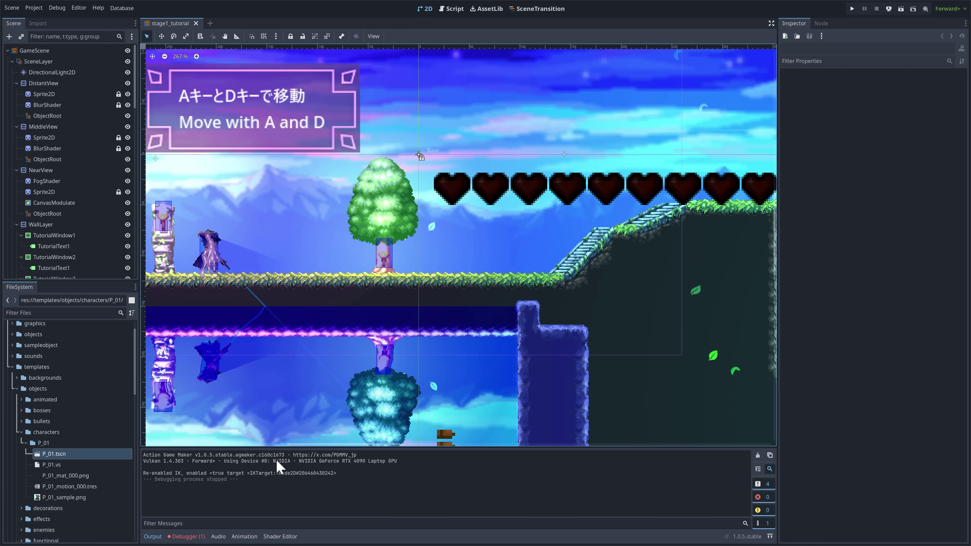
scroll(331, 347, right, 2)
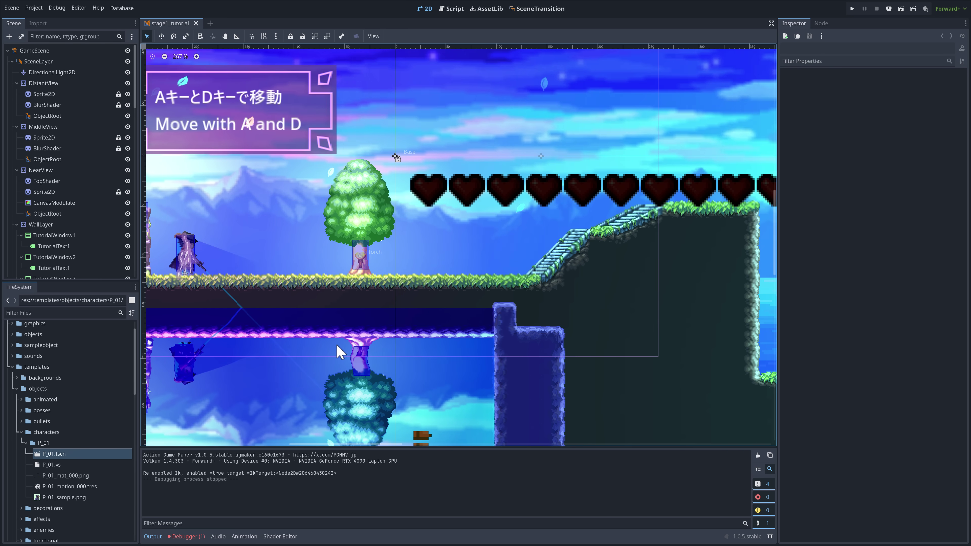
scroll(347, 330, down, 2)
click(367, 325)
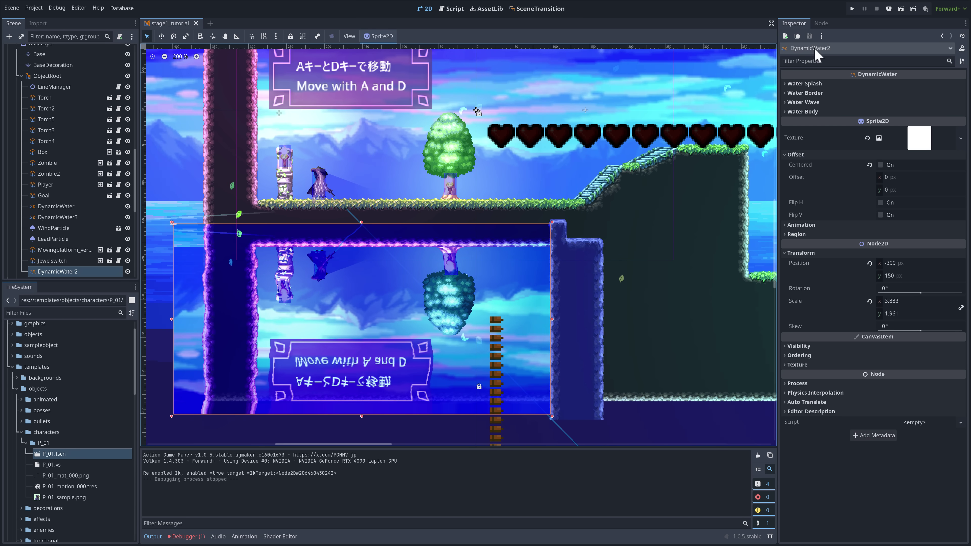
click(804, 84)
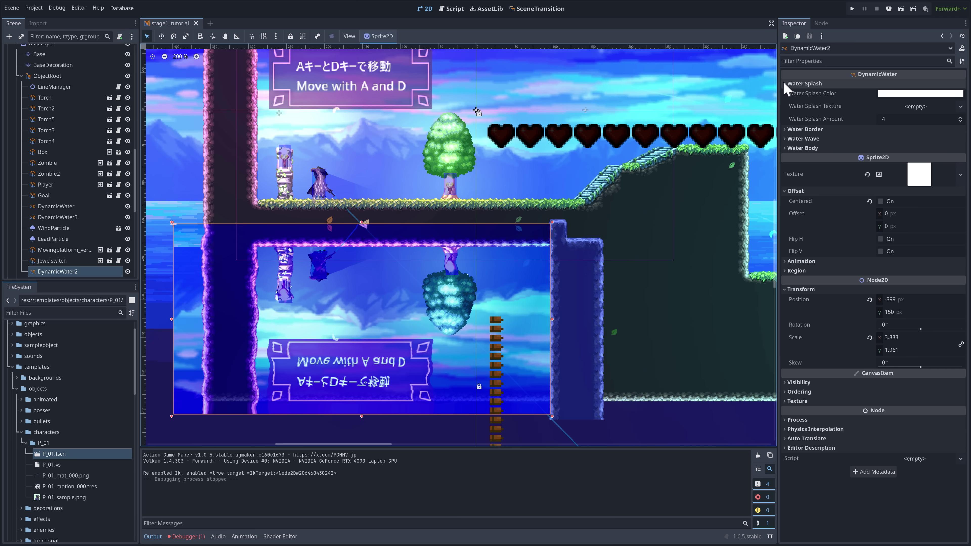
click(788, 130)
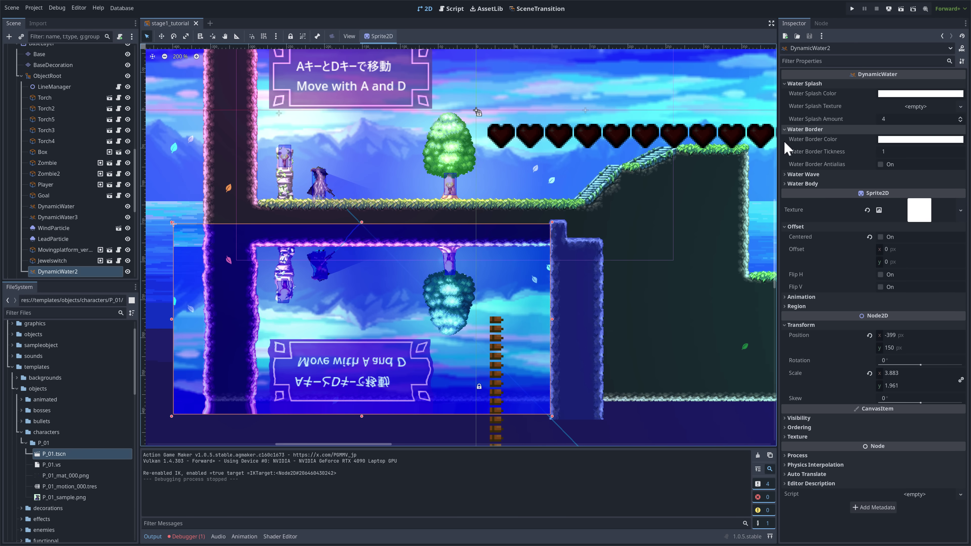
click(787, 174)
click(784, 246)
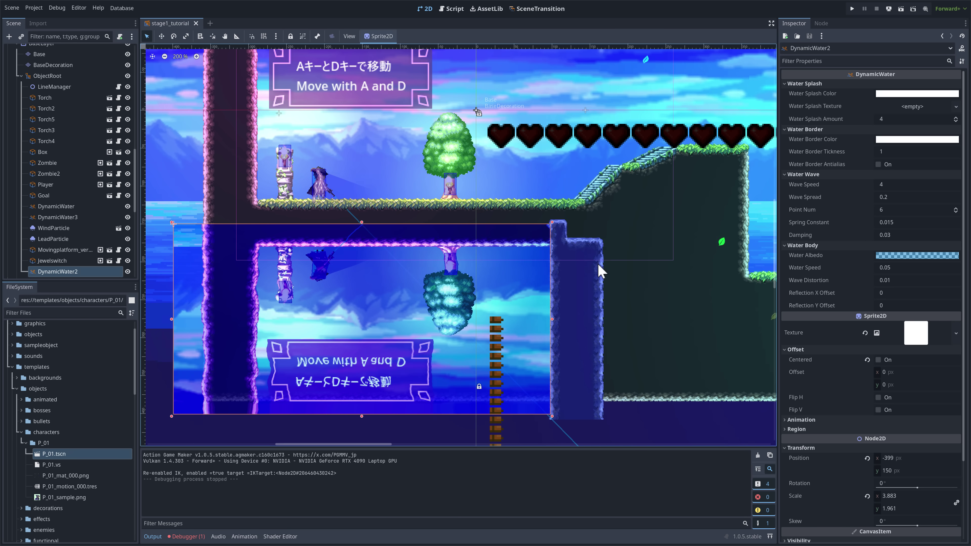
Inspect stage1_tutorial, stage2_athletic, stage3_zombiebridge, end_scene and the final stage1_tutorial in the SceneTransition graph.
click(560, 9)
scroll(382, 171, up, 4)
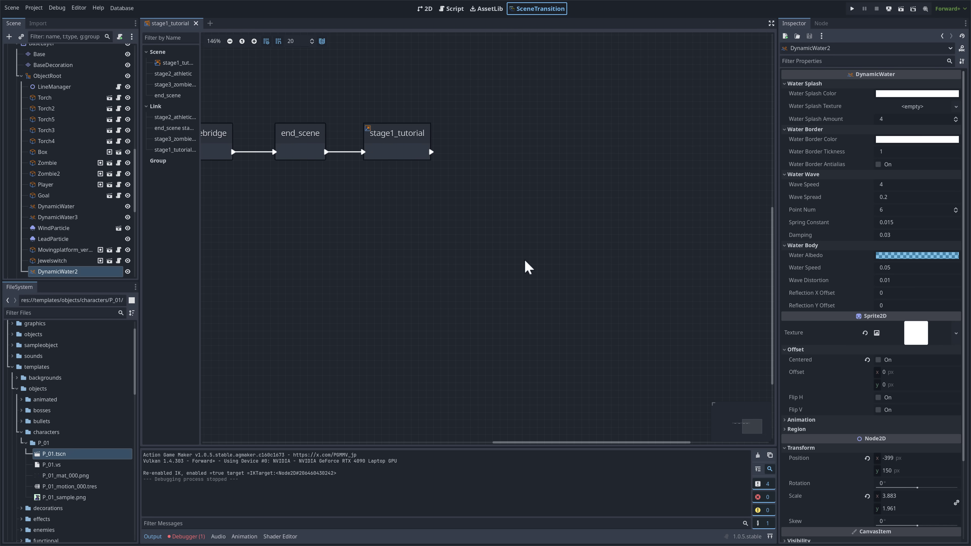
scroll(547, 272, down, 3)
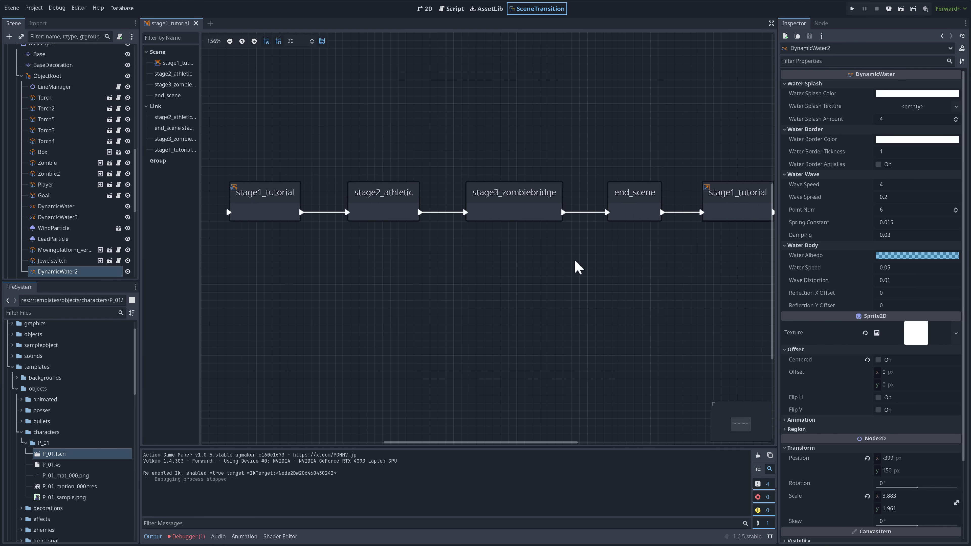
click(324, 193)
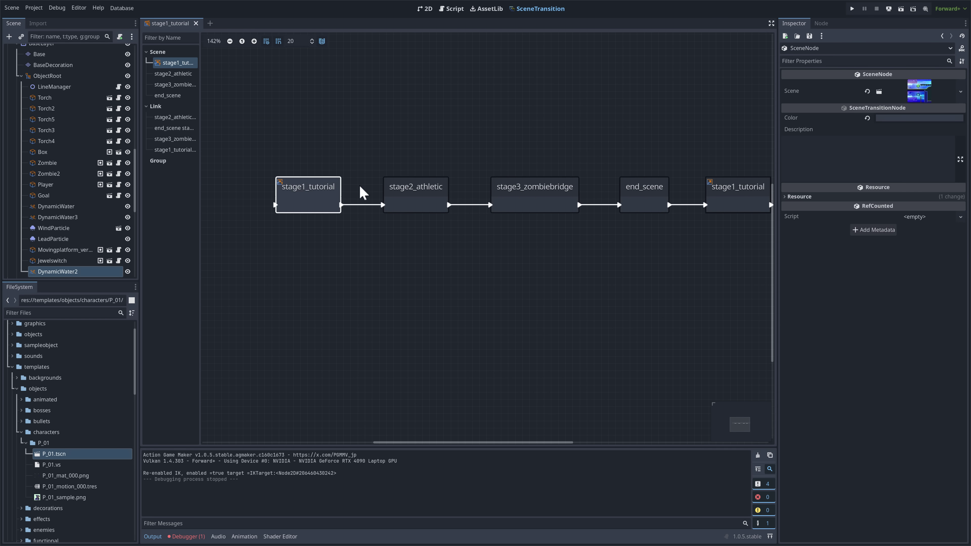
click(435, 186)
middle_drag(500, 275, 457, 261)
click(486, 184)
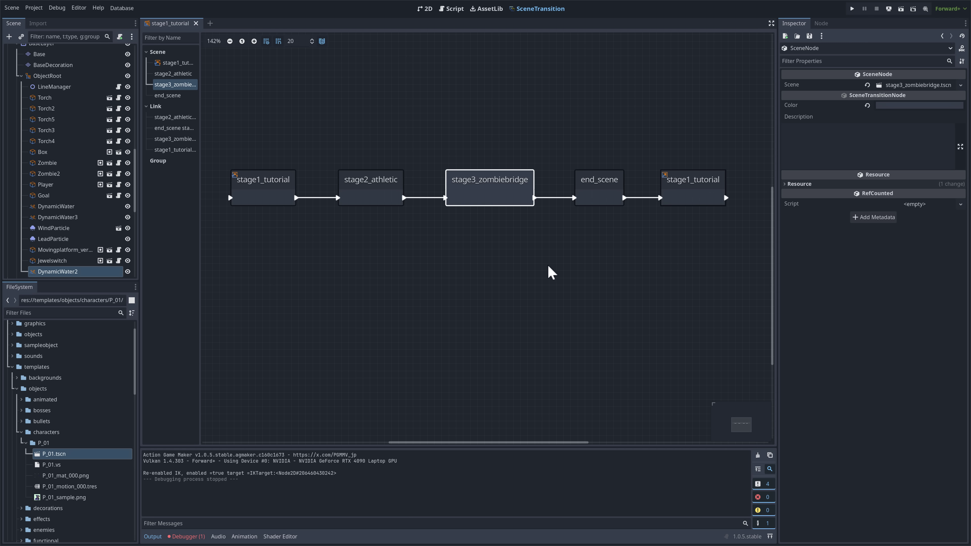
middle_drag(552, 273, 522, 271)
click(562, 183)
click(665, 184)
Revisit each stage node in the Inspector, then select the stage1_tutorial → stage2_athletic link.
click(480, 182)
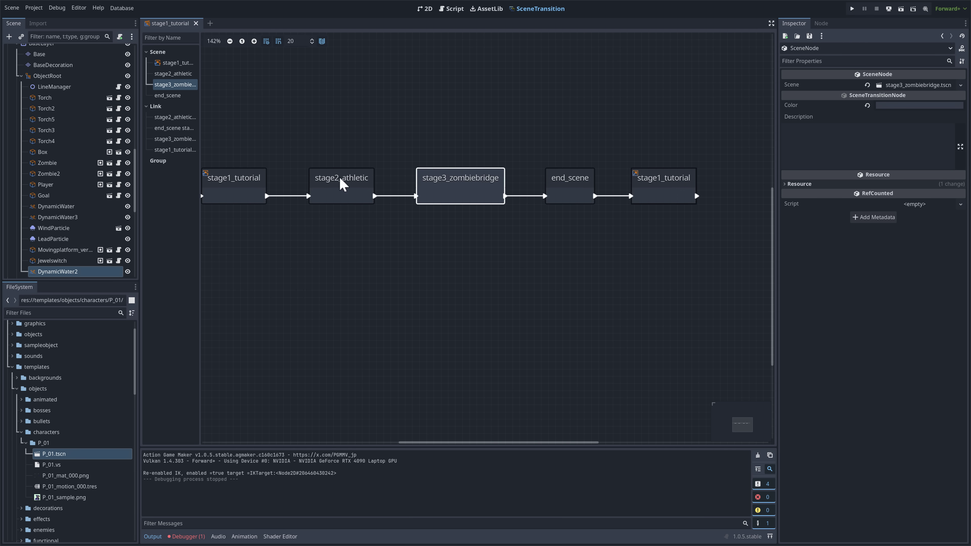
click(341, 179)
click(446, 177)
click(367, 180)
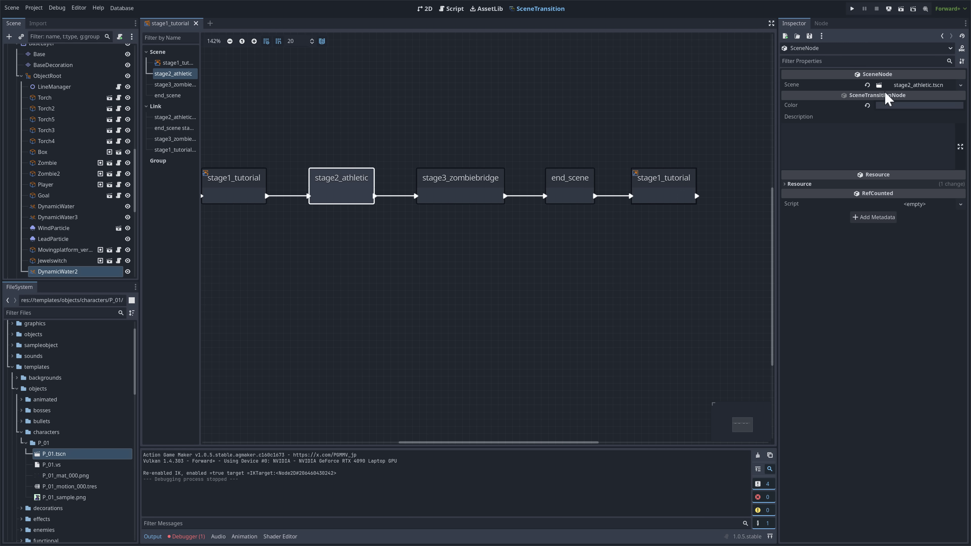
click(250, 188)
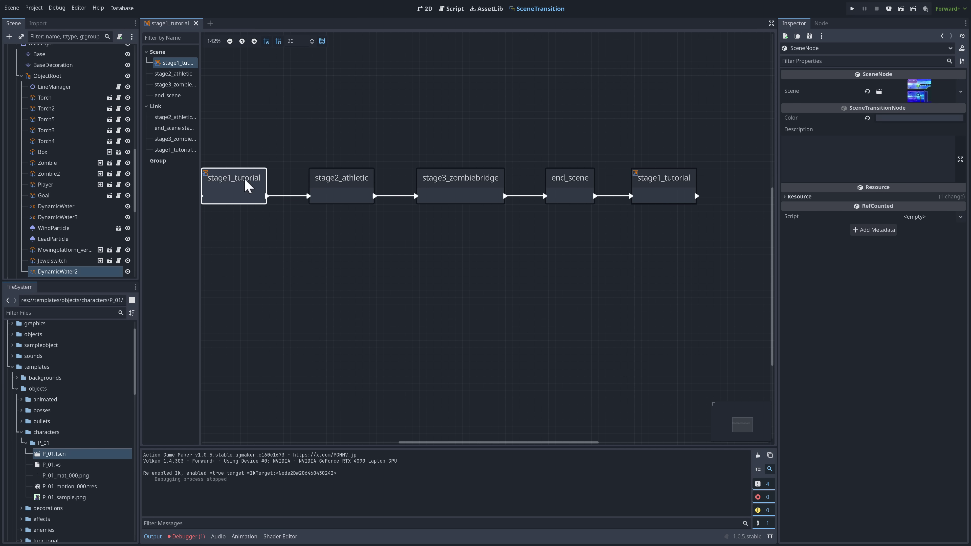
middle_drag(396, 248, 435, 246)
click(367, 191)
click(512, 181)
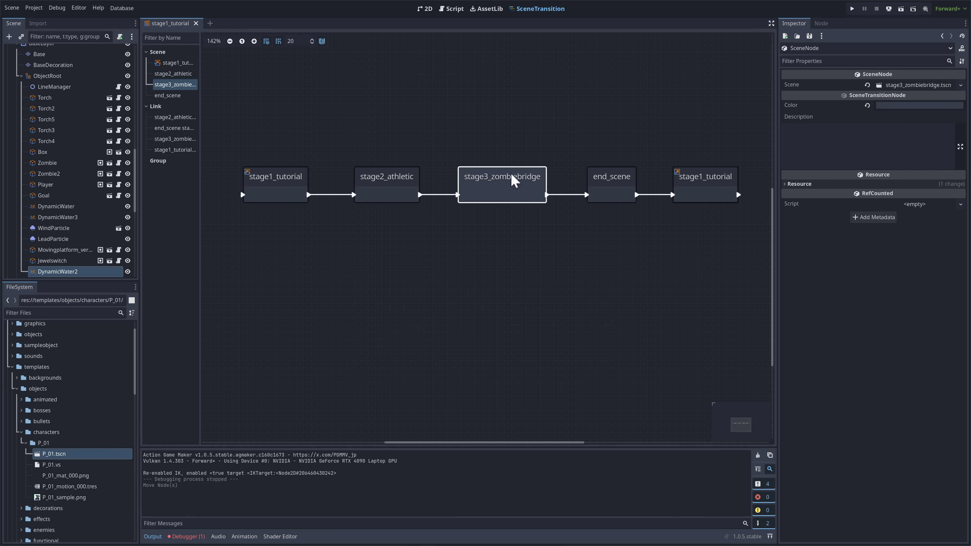
click(604, 178)
click(694, 179)
click(328, 195)
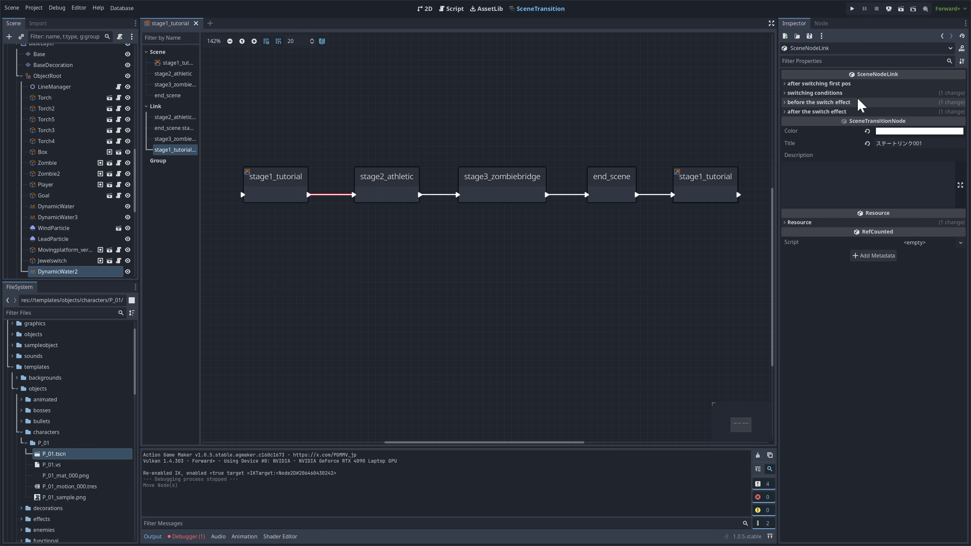
Review the stage1 link's switching conditions, WHITE transition type and other settings.
click(787, 94)
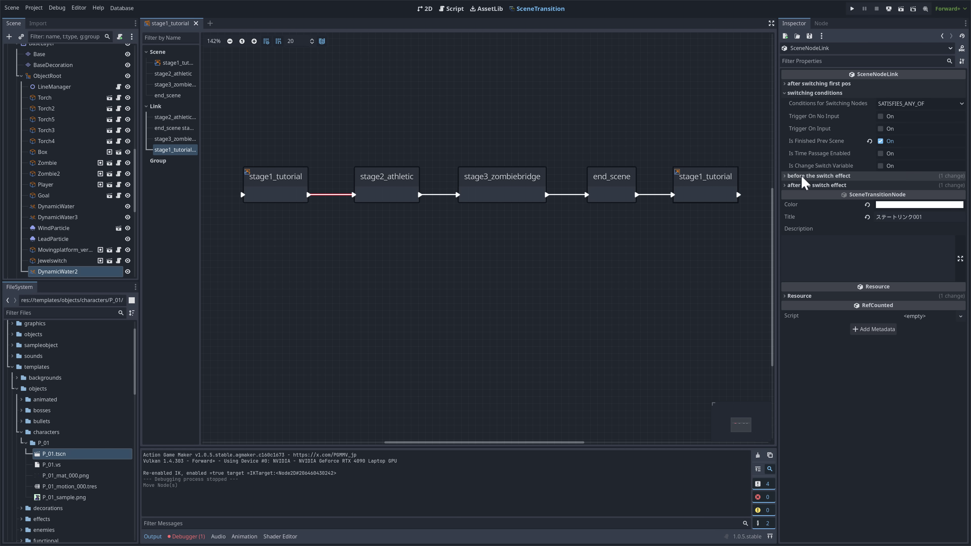
click(787, 186)
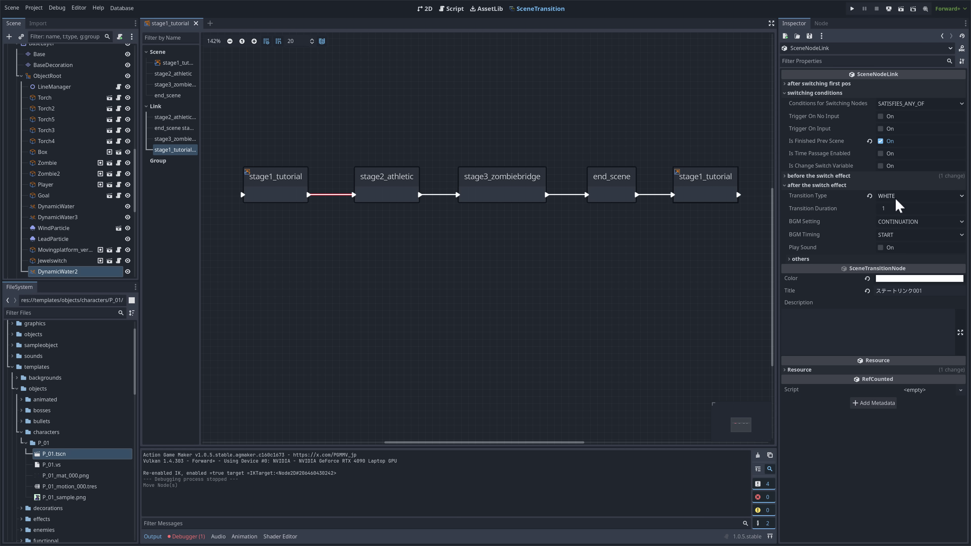
click(909, 200)
click(910, 201)
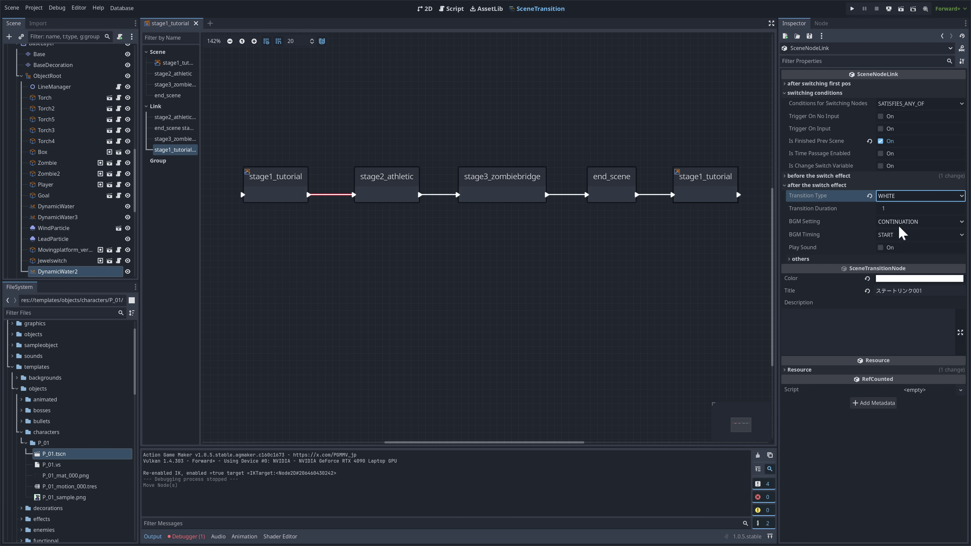
click(799, 260)
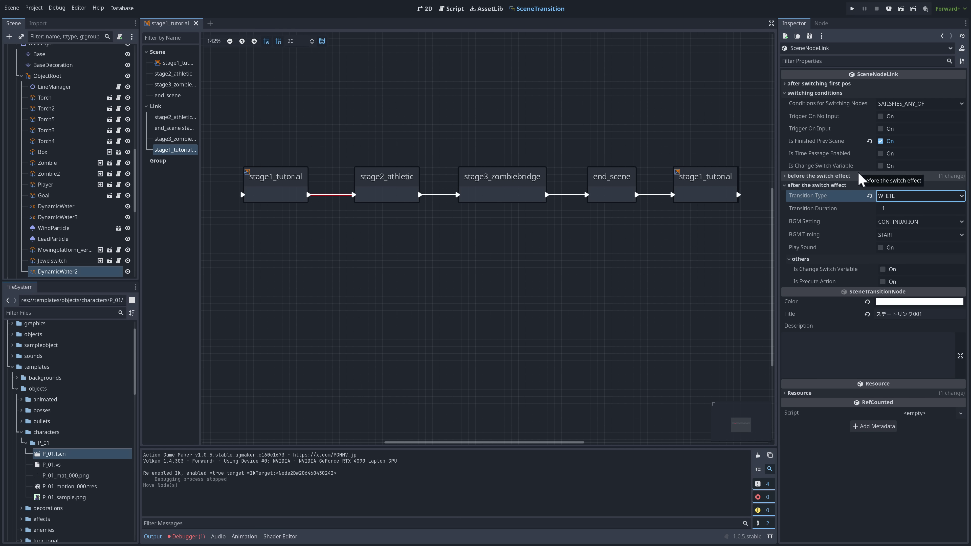
Pan around the stage graph, then return to the stage1_tutorial level's 2D layout.
scroll(608, 305, right, 1)
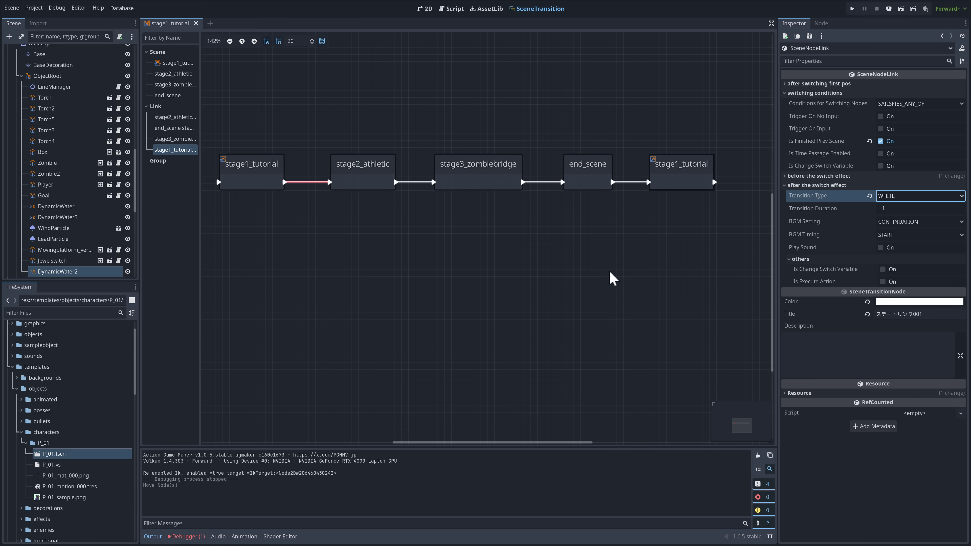
scroll(611, 279, down, 1)
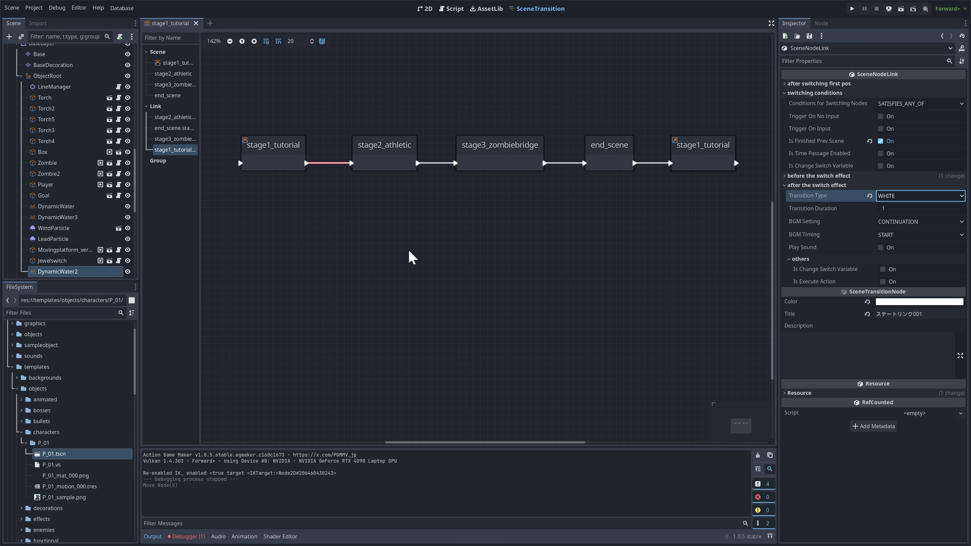
ctrl+scroll(379, 228, up, 1)
shift+scroll(421, 220, left, 1)
middle_drag(440, 217, 397, 301)
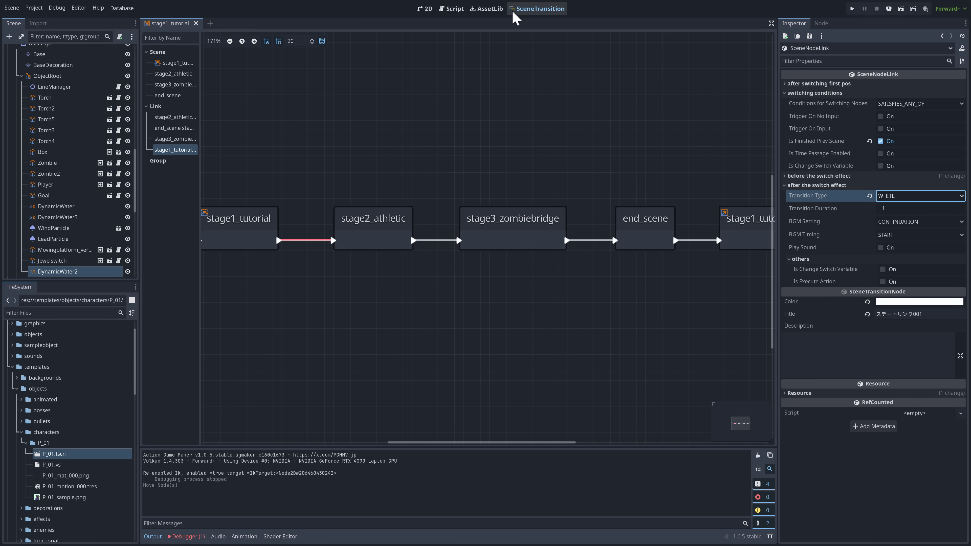
scroll(614, 108, right, 2)
scroll(613, 108, down, 1)
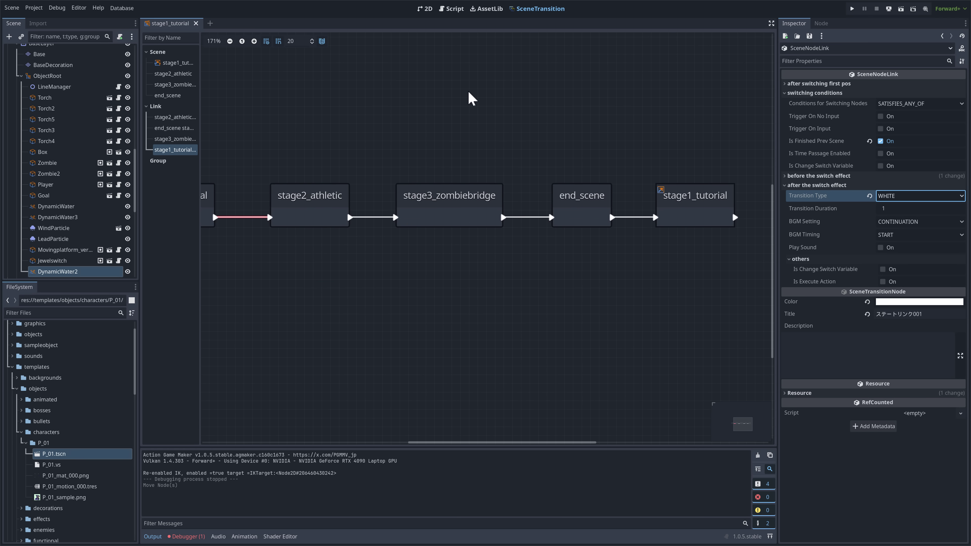
scroll(485, 265, left, 2)
scroll(486, 264, down, 1)
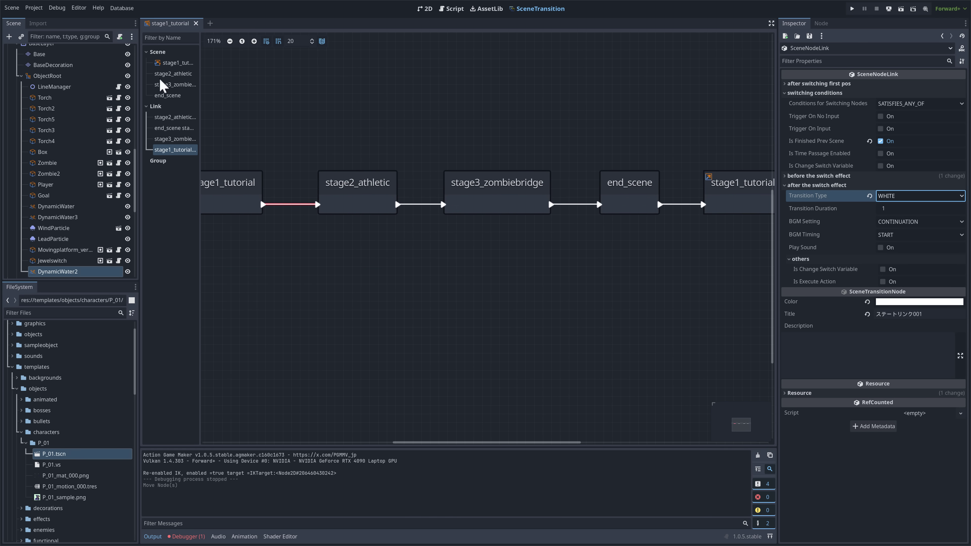
click(424, 8)
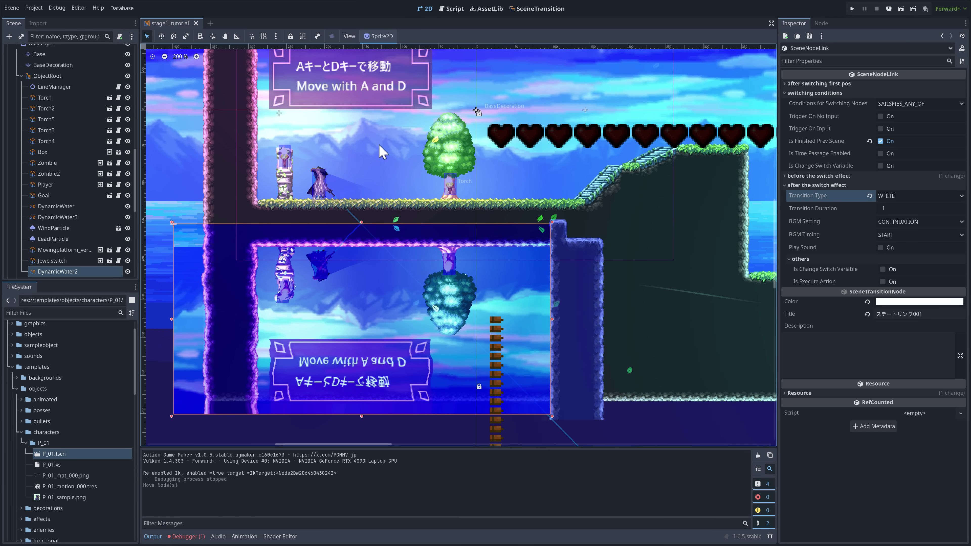
Select the torch, then the zombie, in the stage1_tutorial level.
click(450, 190)
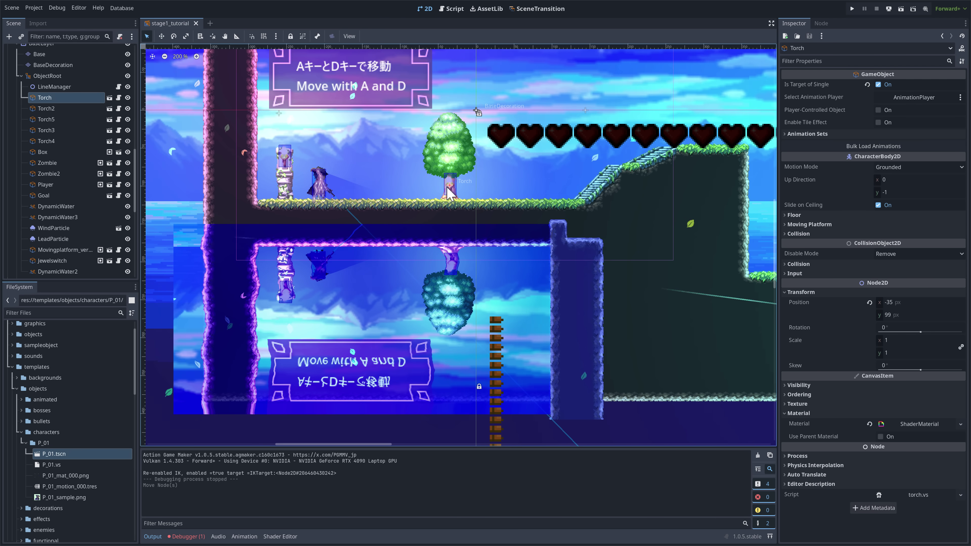
middle_drag(500, 263, 357, 216)
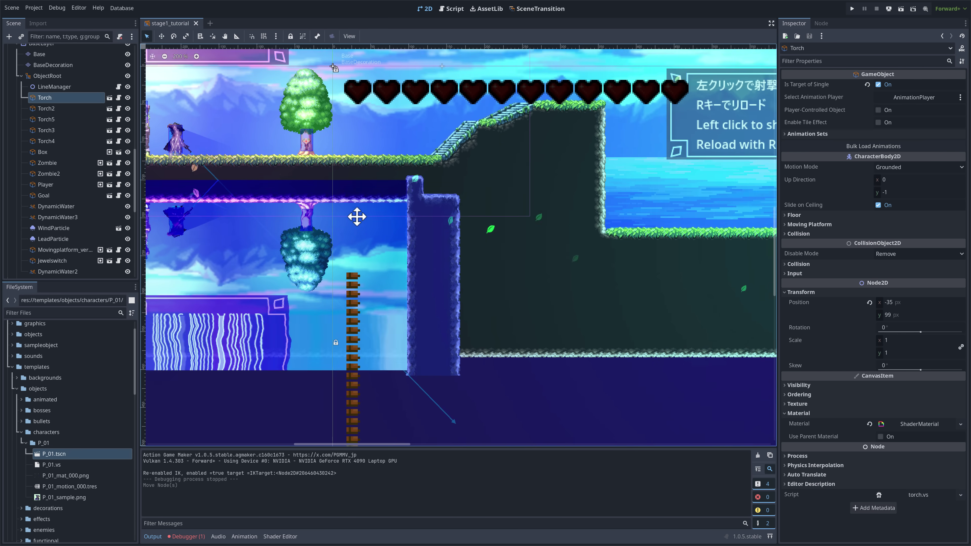
scroll(479, 226, right, 5)
click(578, 205)
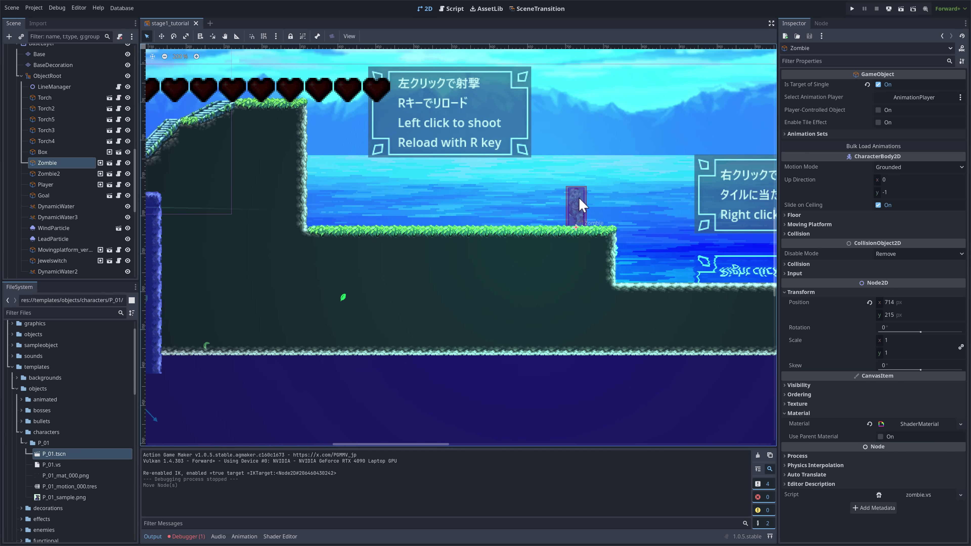
Open the Zombie object's own scene from its script and select the Zombie root node.
click(119, 163)
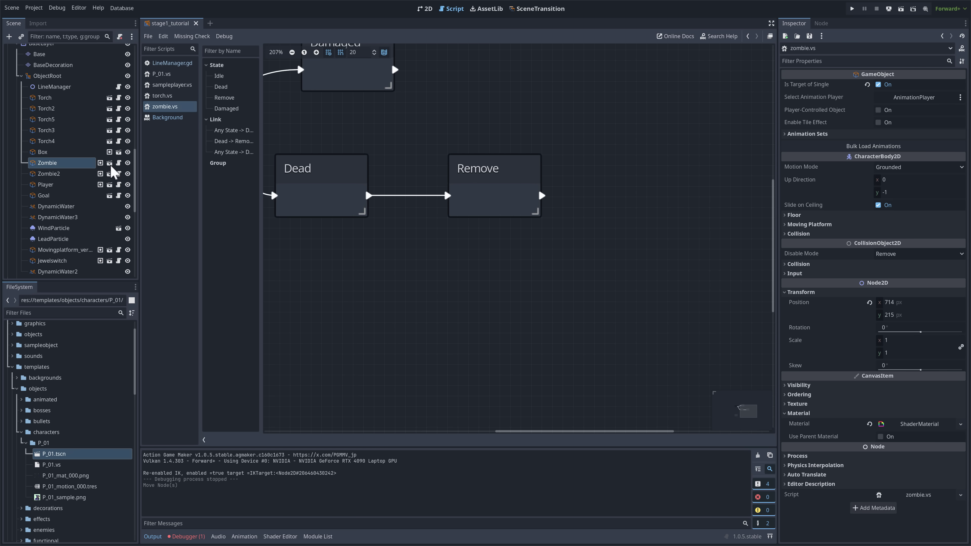
click(110, 167)
scroll(70, 134, up, 5)
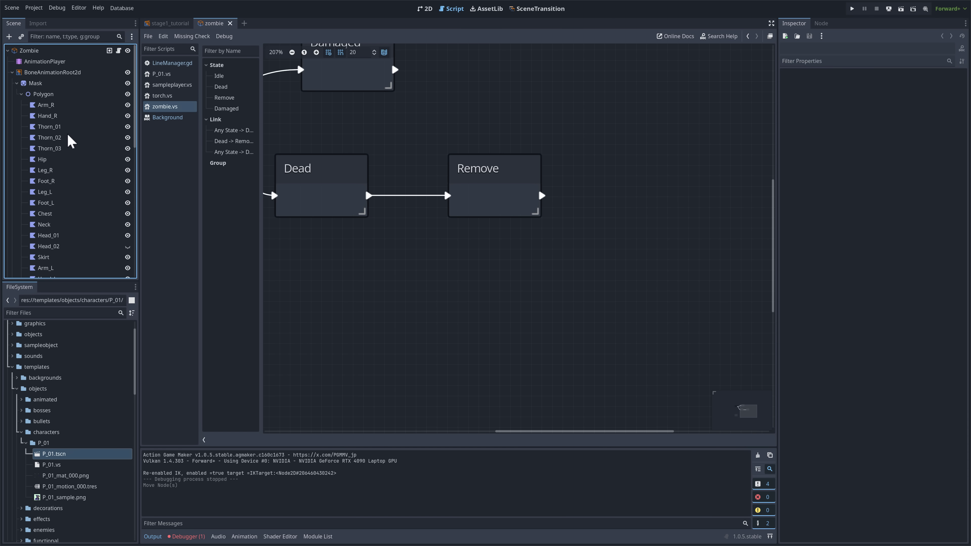
scroll(69, 142, down, 10)
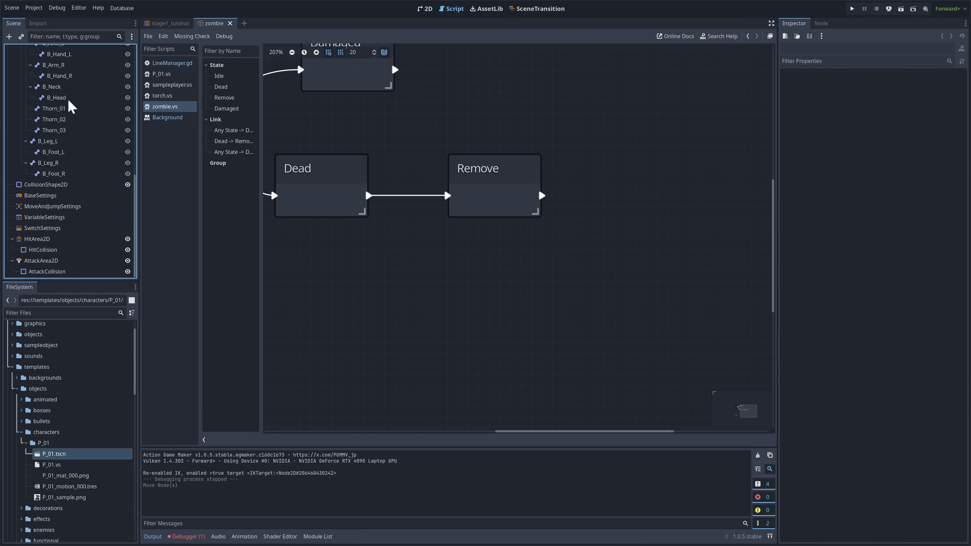
scroll(71, 108, up, 10)
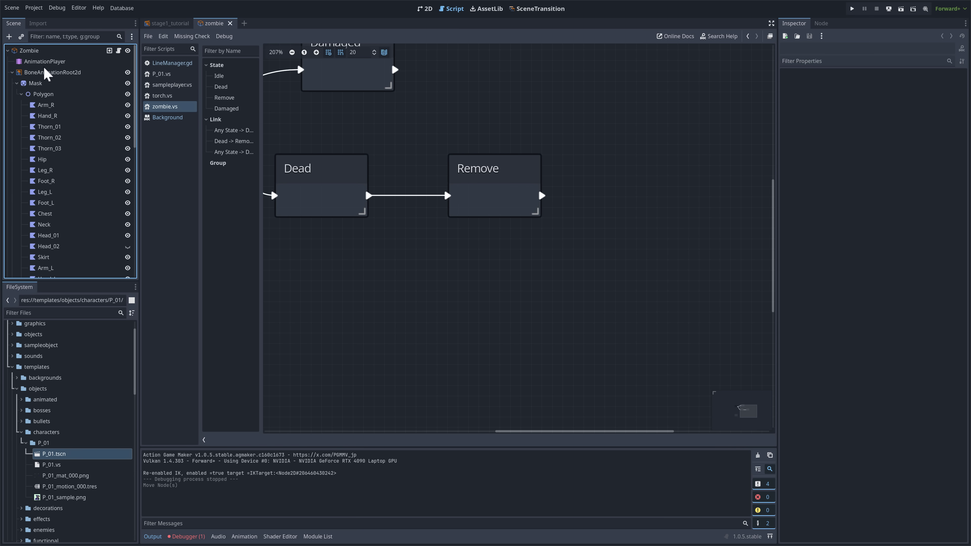
click(38, 51)
Frame the zombie sprite, select its Mask, then view BaseSettings showing HP 10 and Max HP 10.
click(424, 10)
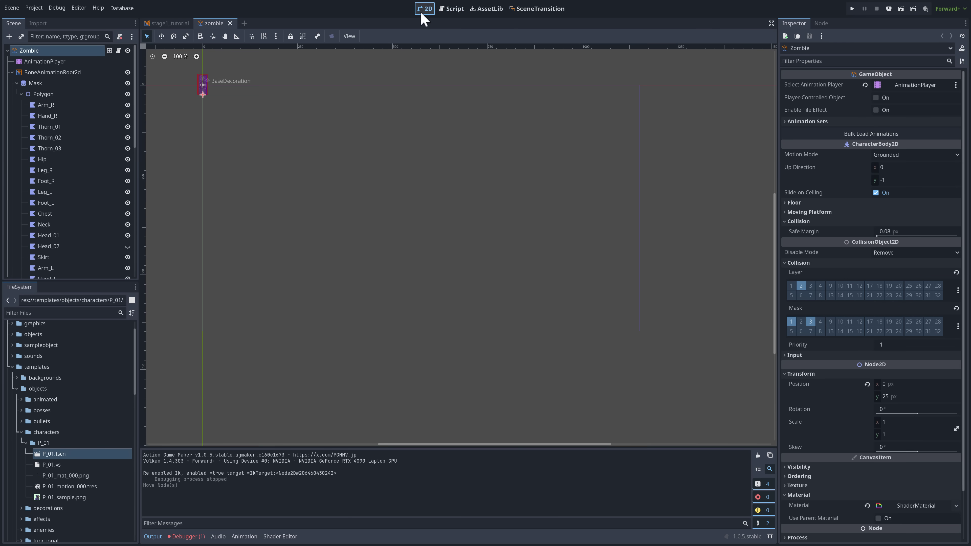
scroll(292, 183, up, 6)
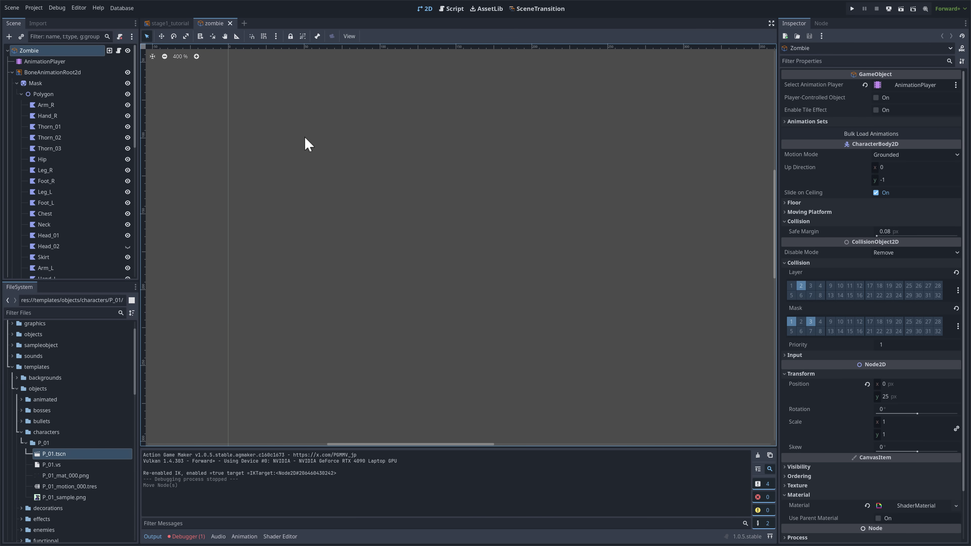
middle_drag(304, 136, 436, 256)
scroll(440, 245, up, 1)
click(425, 226)
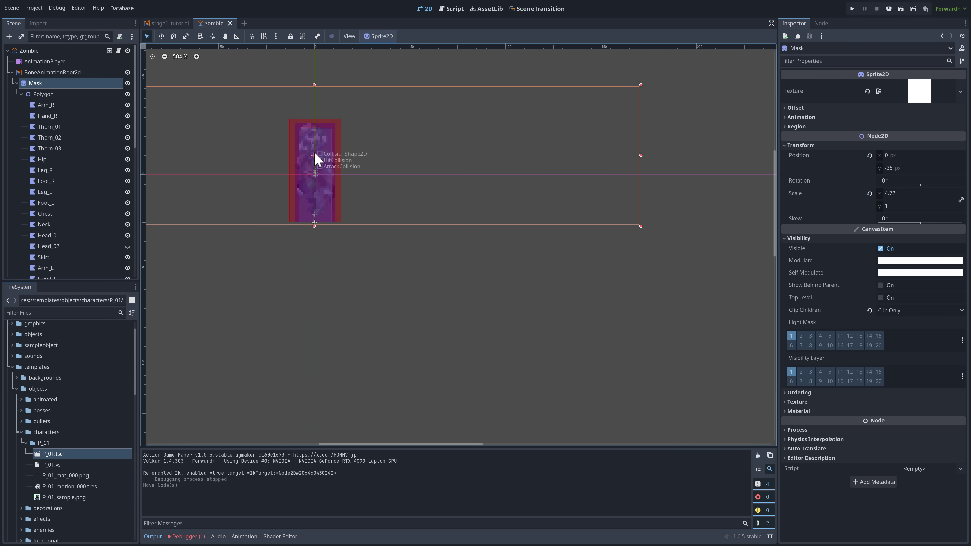
scroll(80, 145, down, 5)
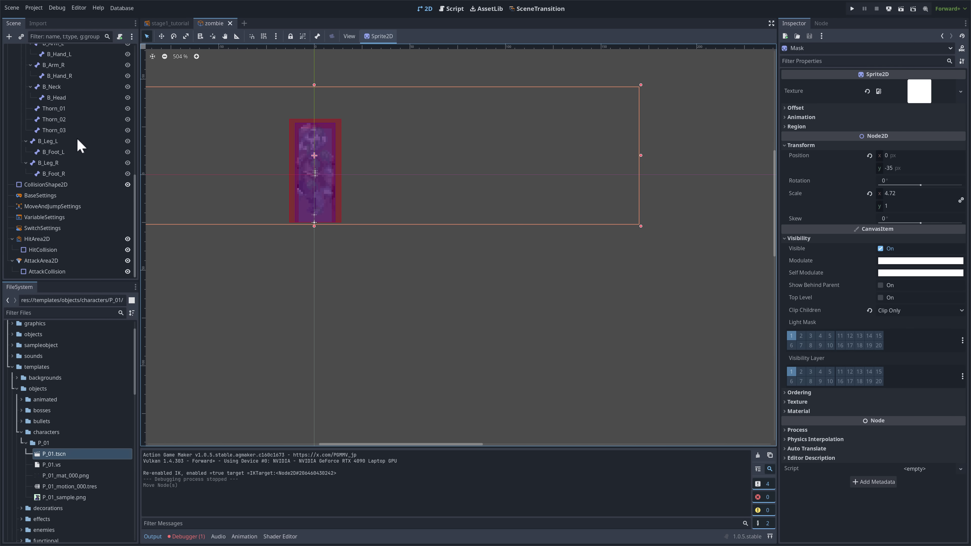
click(40, 196)
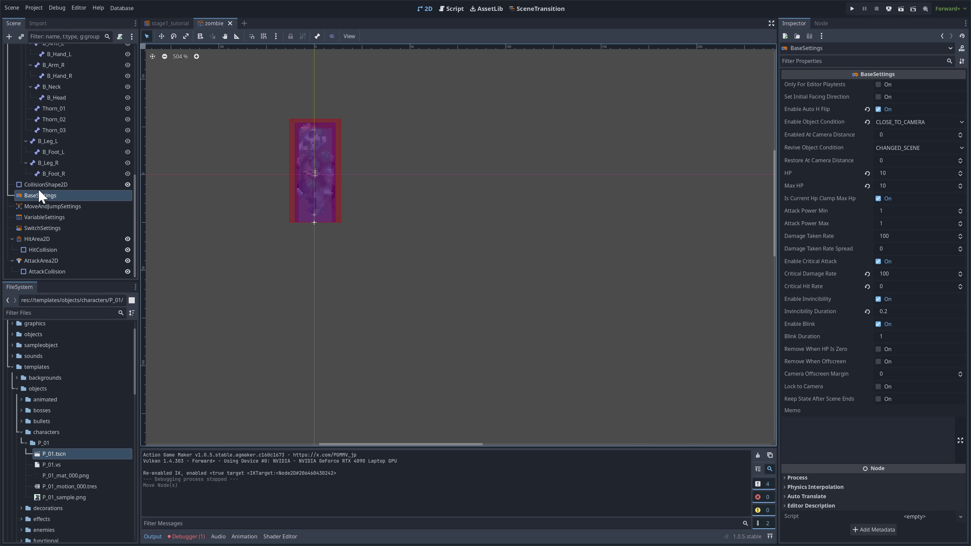
Inspect the zombie's VariableSettings (hp 10) and SwitchSettings with Start Action and Dead switches.
click(48, 217)
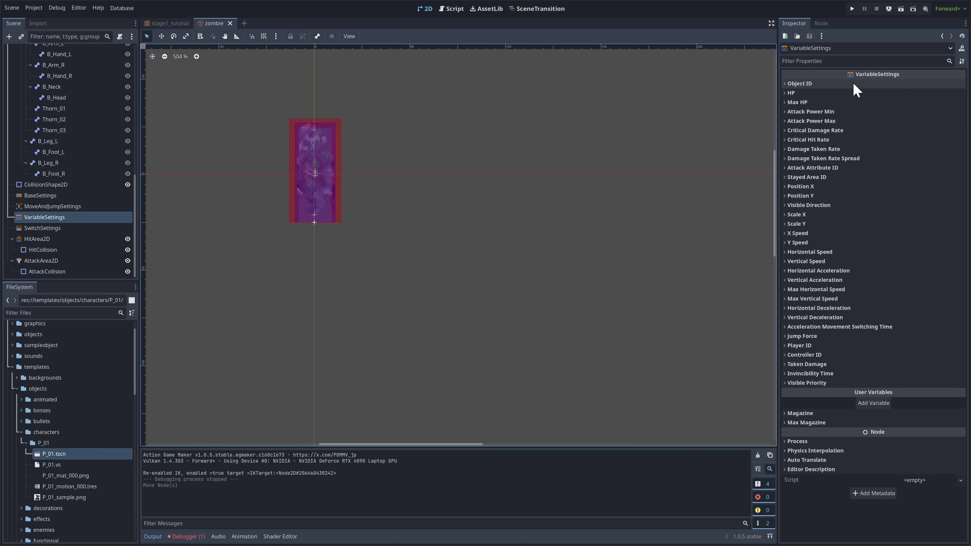
click(788, 93)
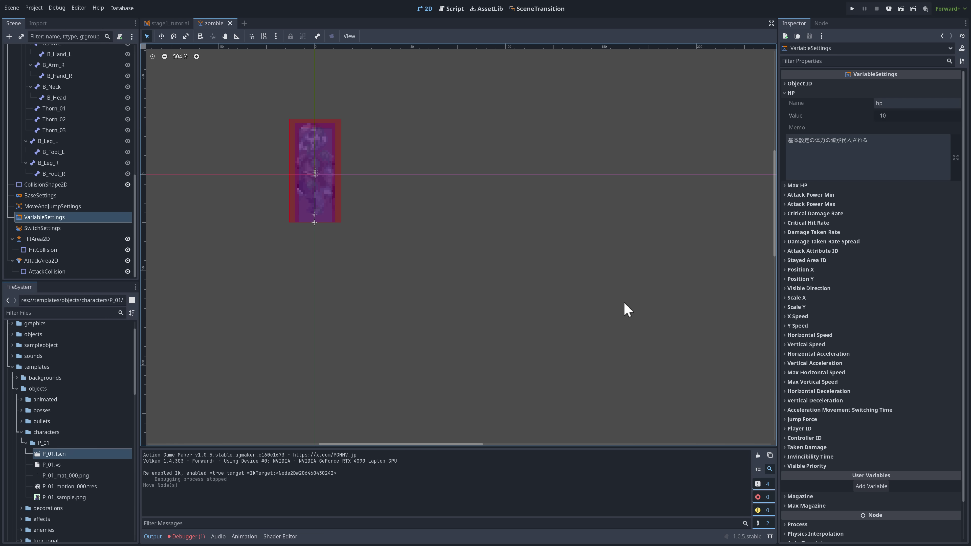
click(48, 228)
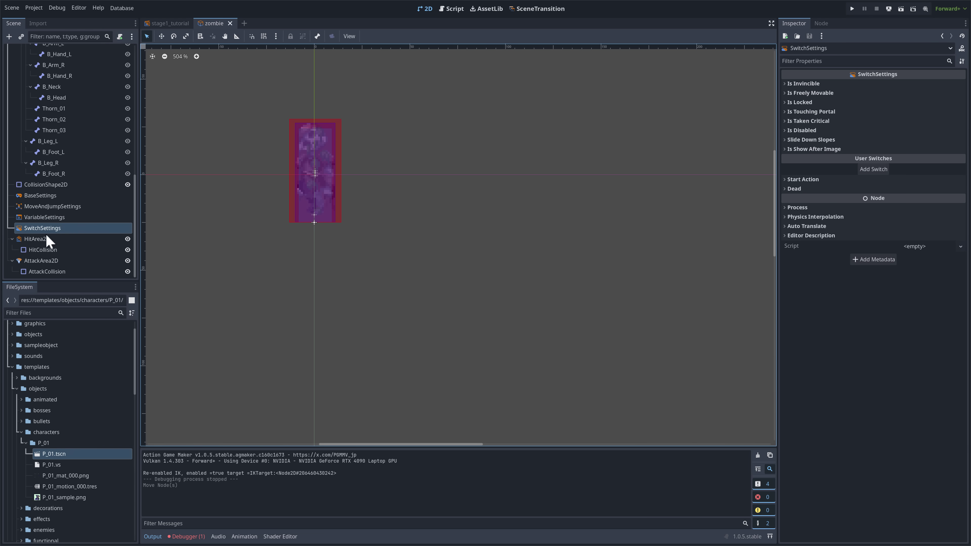
scroll(61, 211, up, 10)
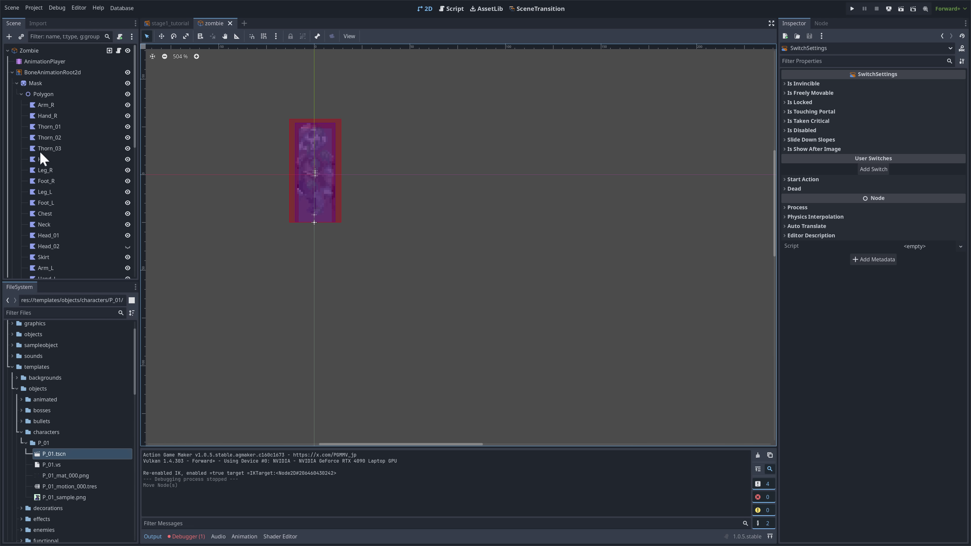
Open the zombie.vs state graph and select the Any State to Damaged link.
click(119, 51)
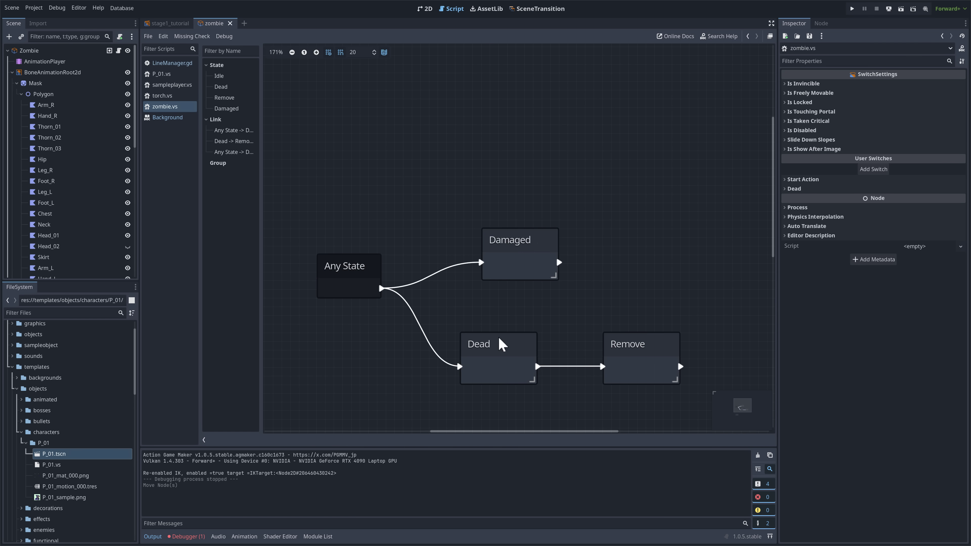
middle_drag(492, 310, 464, 247)
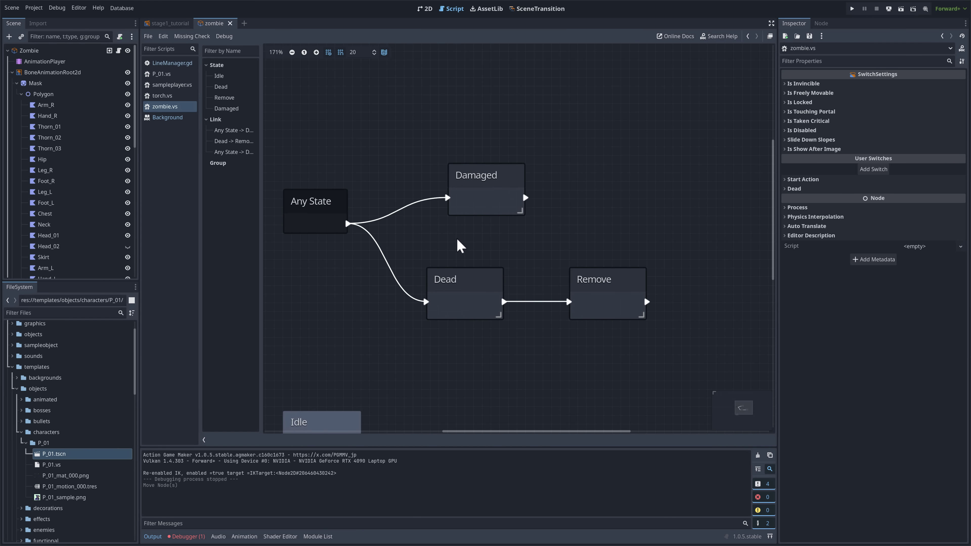
click(338, 197)
click(406, 214)
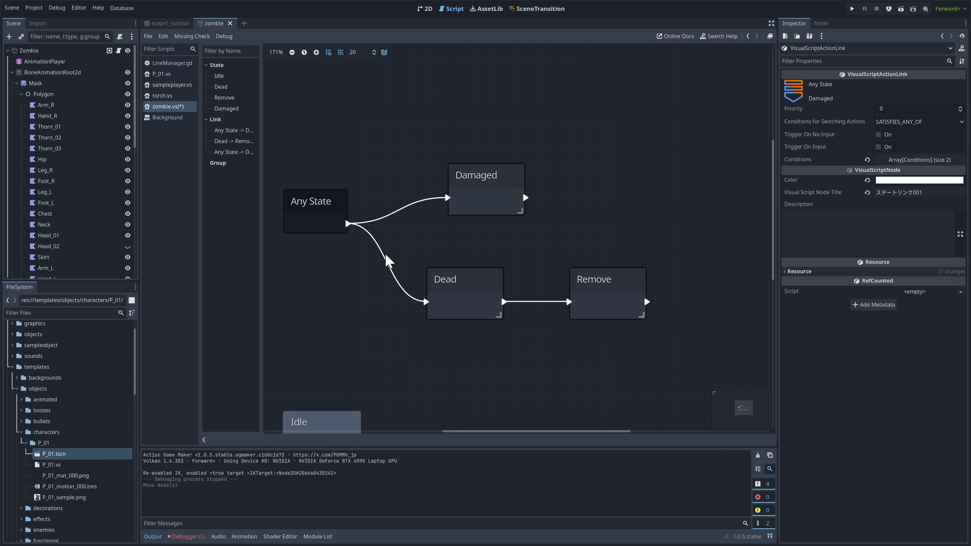
Compare with the Dead link, then list the Damaged link's ContactWithAttackArea and SwitchVariableChanged conditions.
click(391, 269)
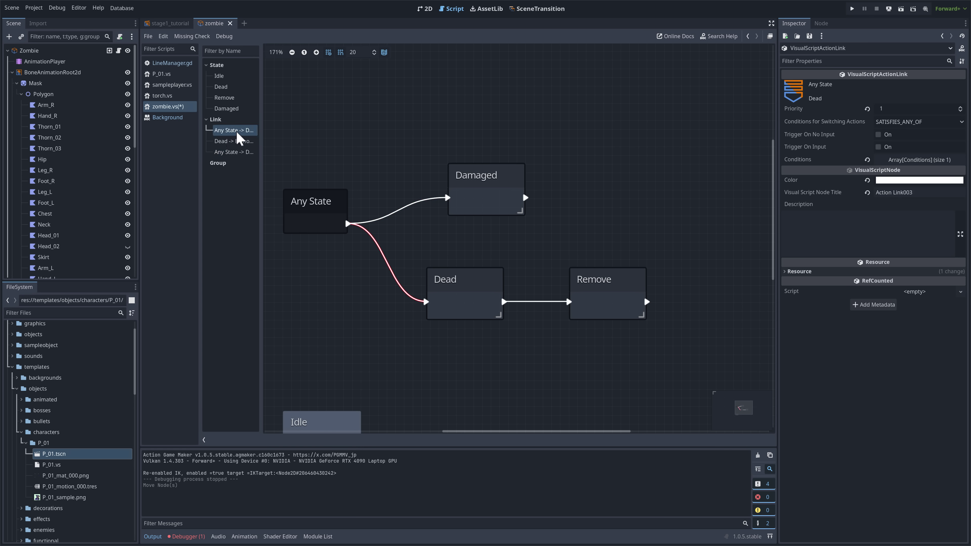
click(415, 206)
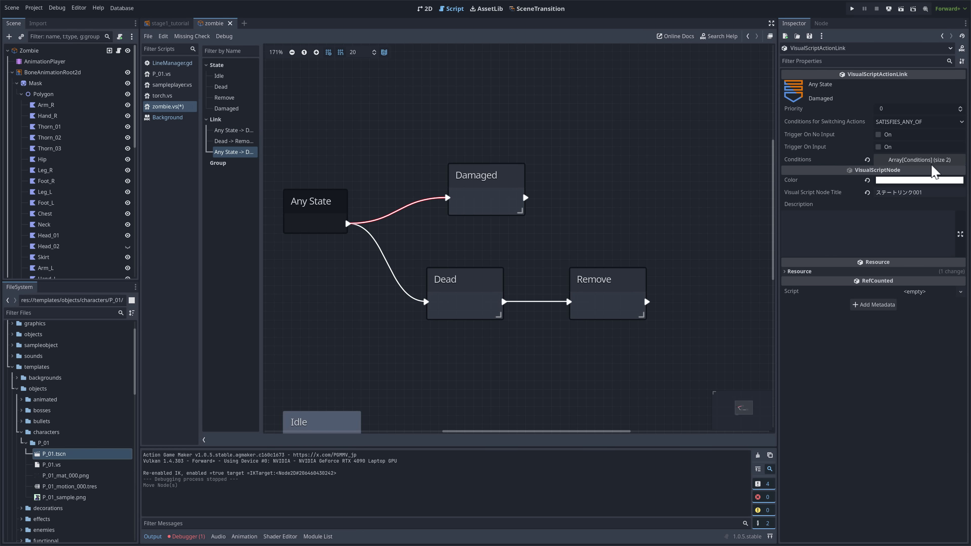
click(934, 160)
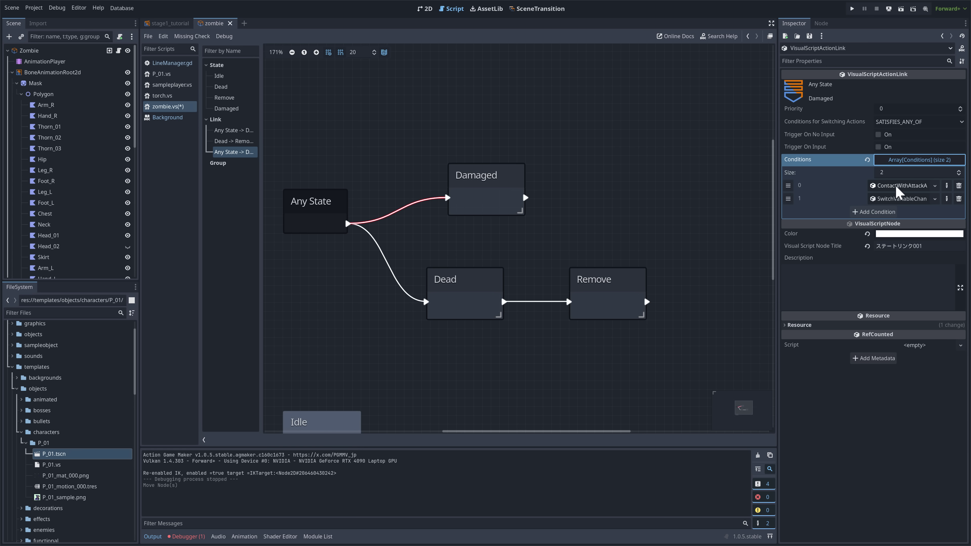
drag(778, 188, 663, 183)
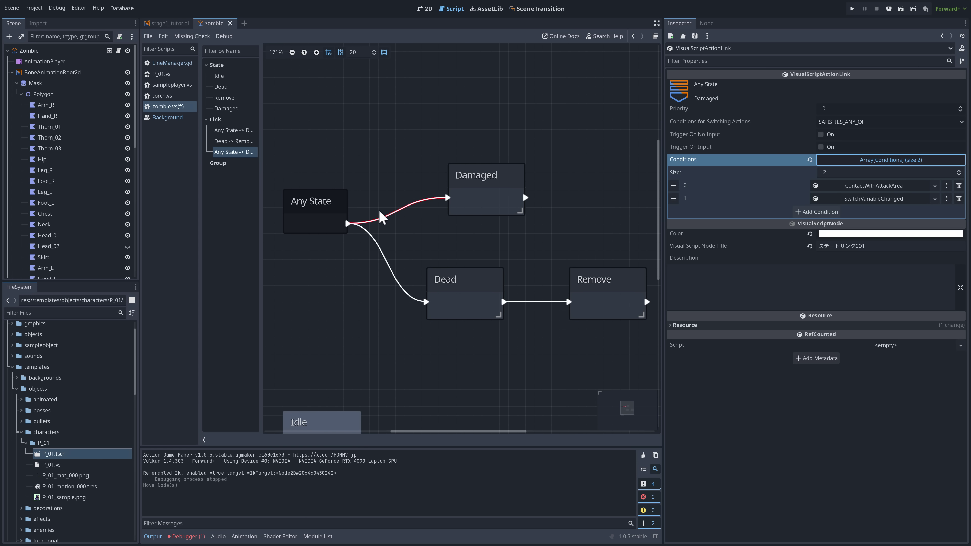
click(507, 178)
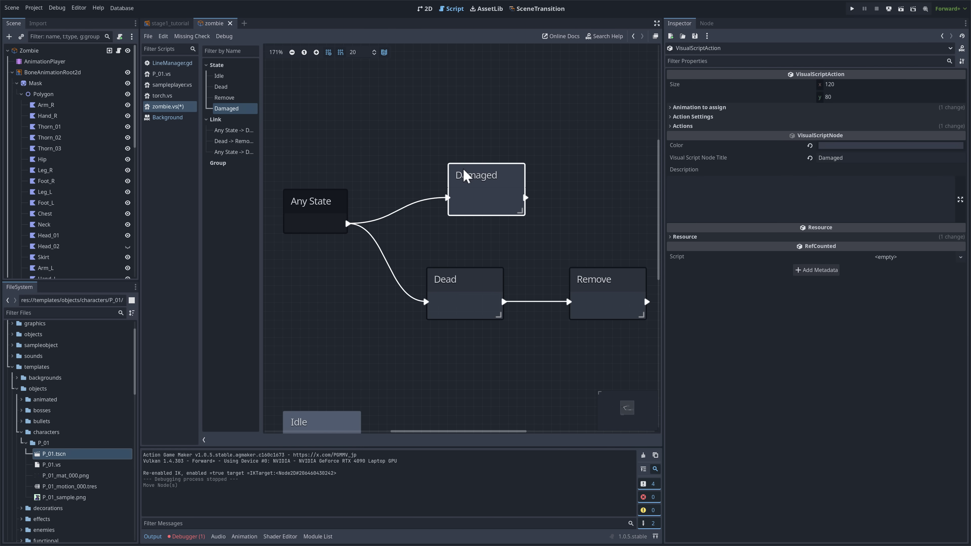
click(411, 205)
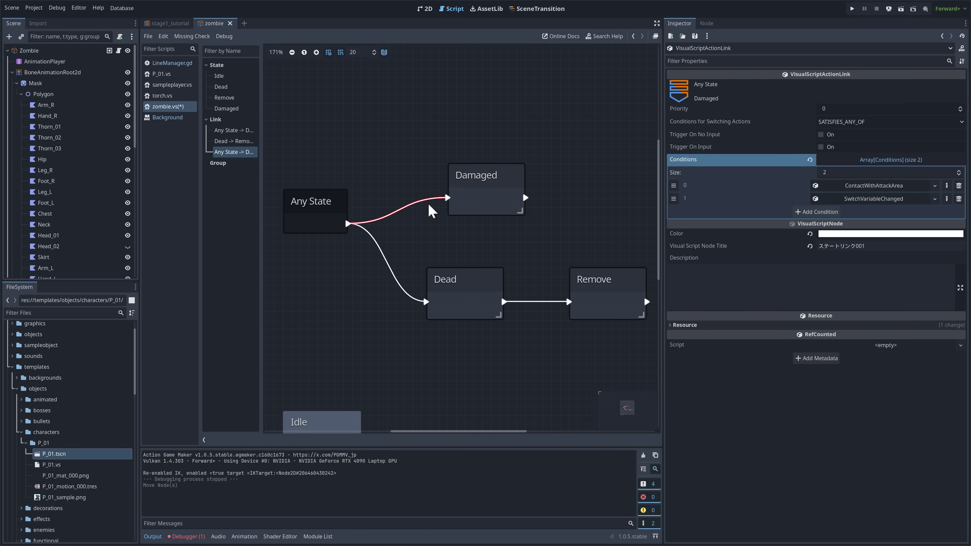
click(806, 213)
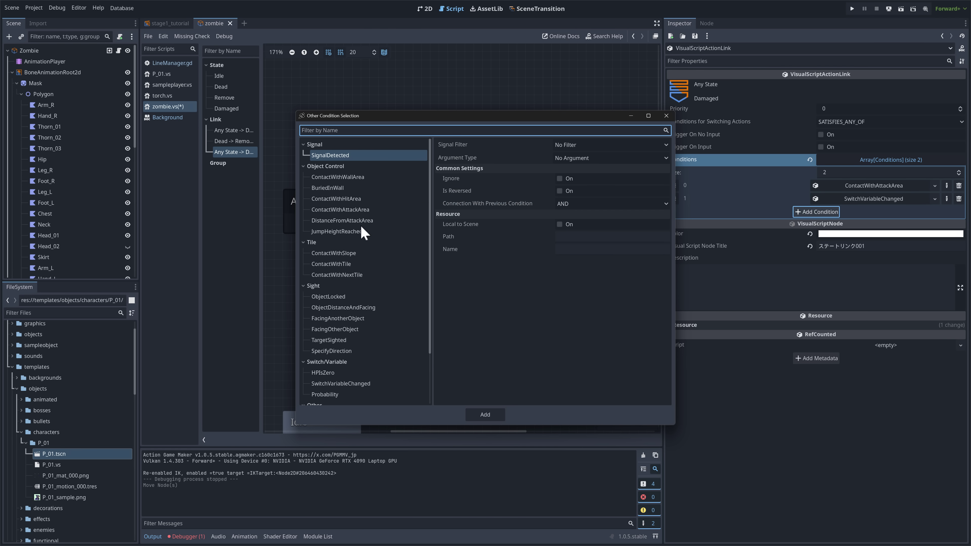
scroll(339, 296, down, 2)
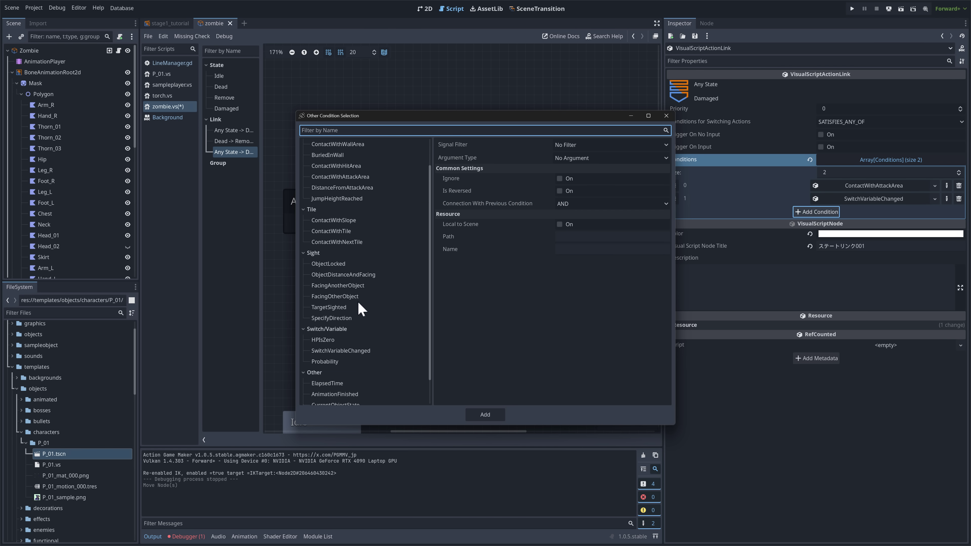
scroll(361, 319, down, 2)
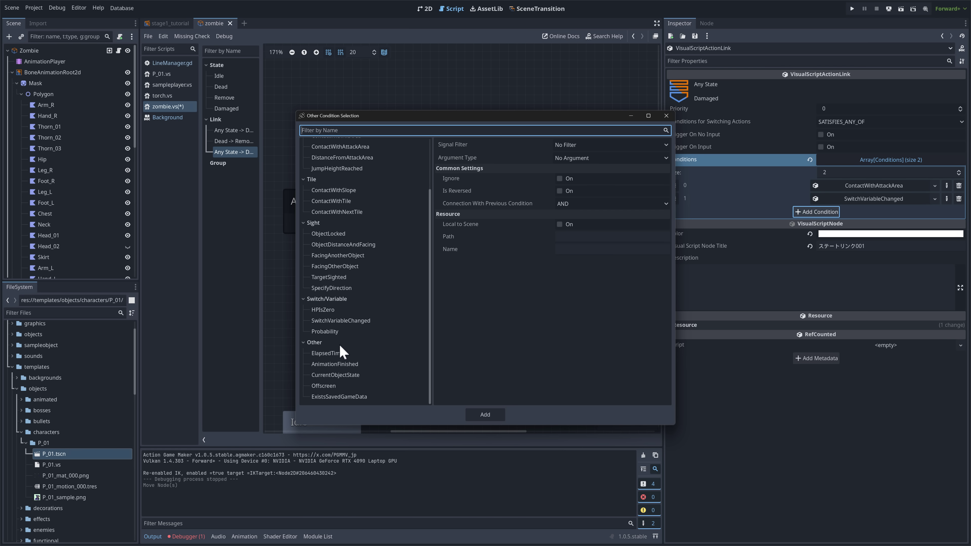
scroll(344, 361, up, 4)
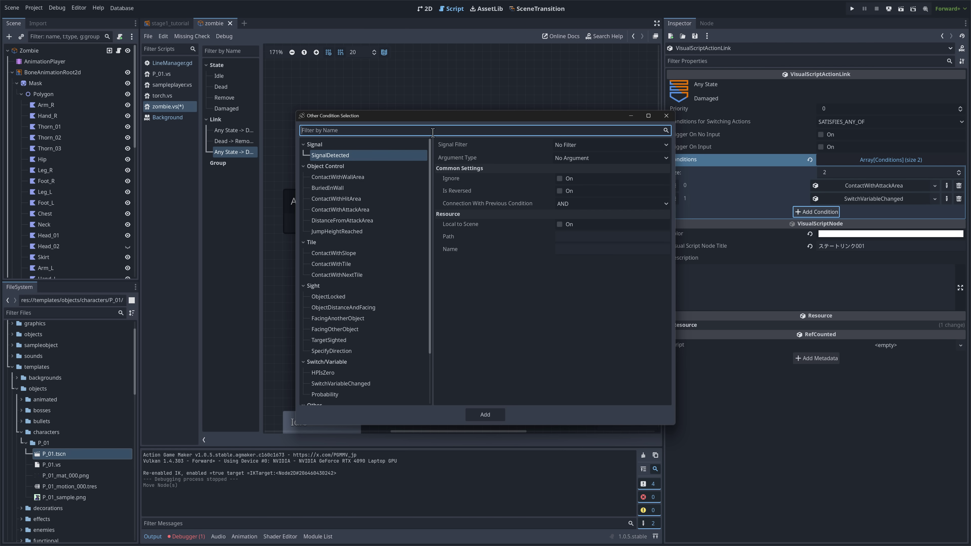
click(570, 204)
click(447, 230)
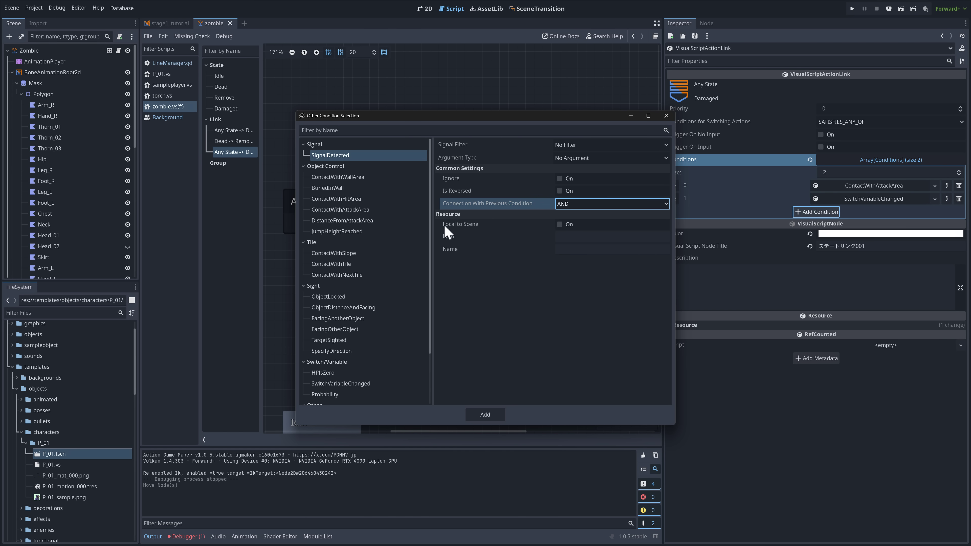
click(666, 115)
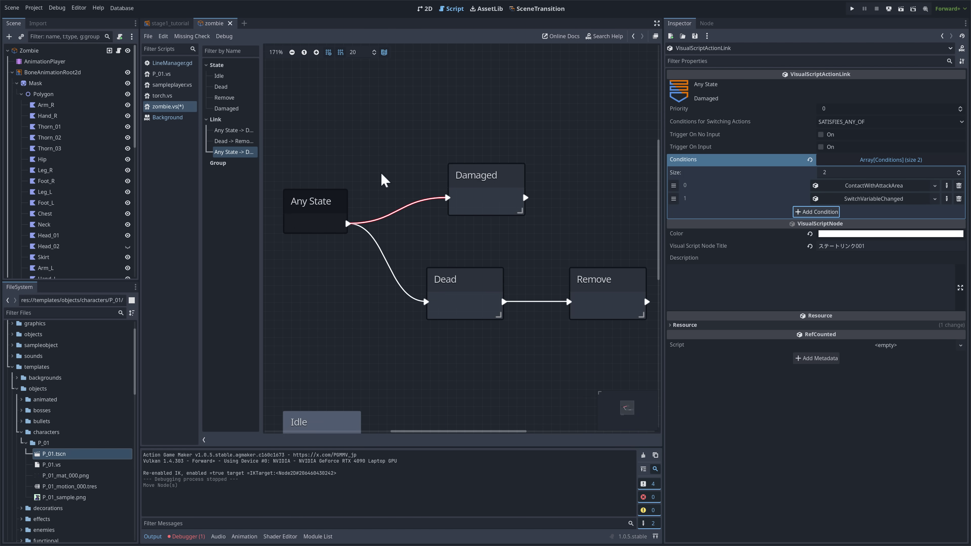
Show the Damaged state's animation, action settings and its list of four actions.
click(480, 174)
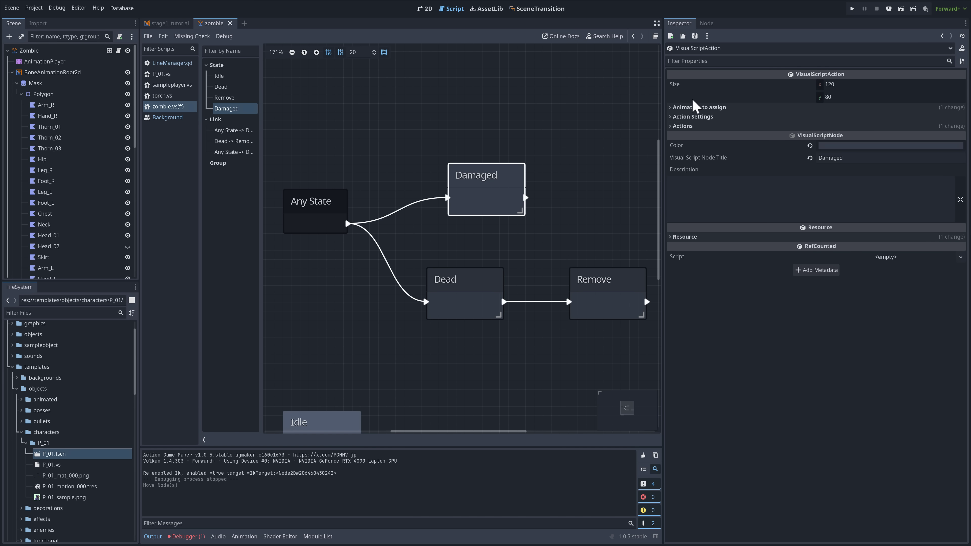
click(695, 109)
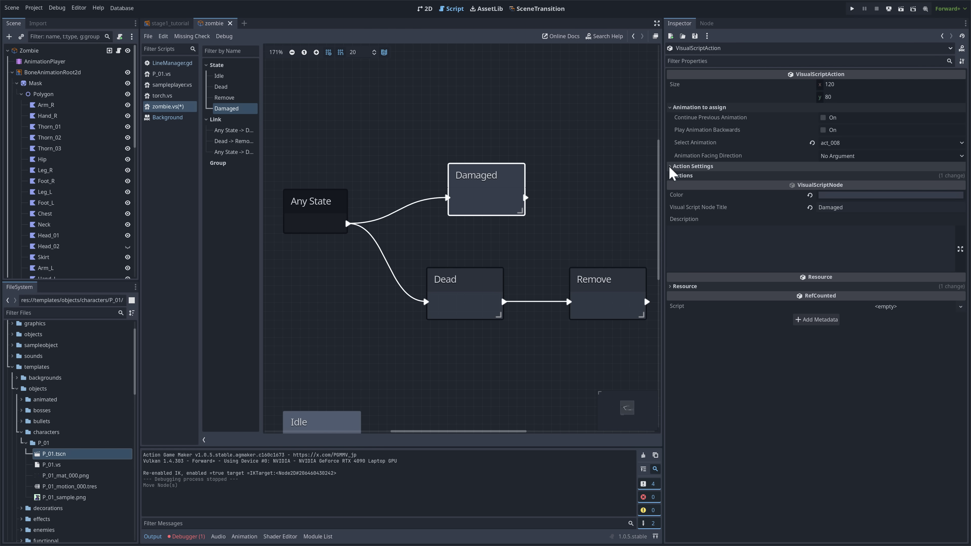
click(679, 167)
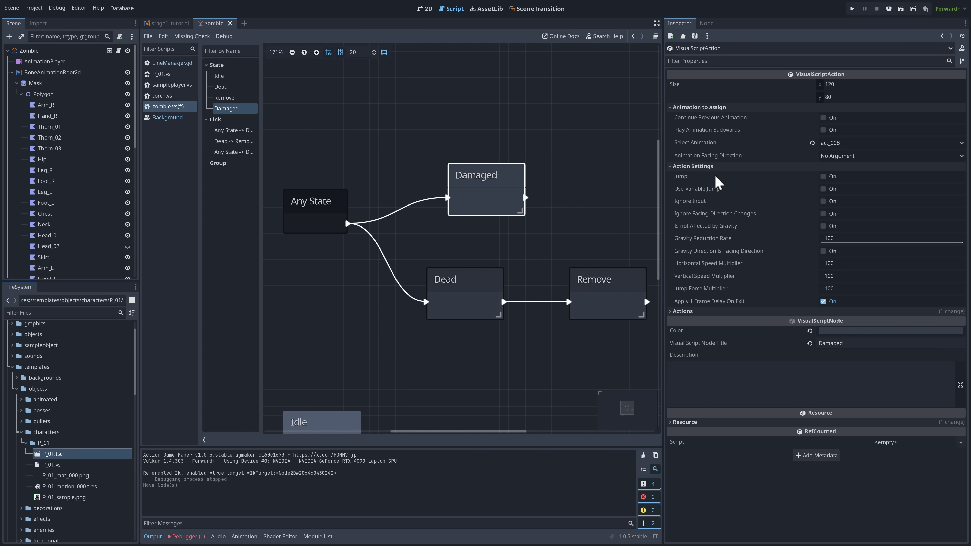
click(678, 311)
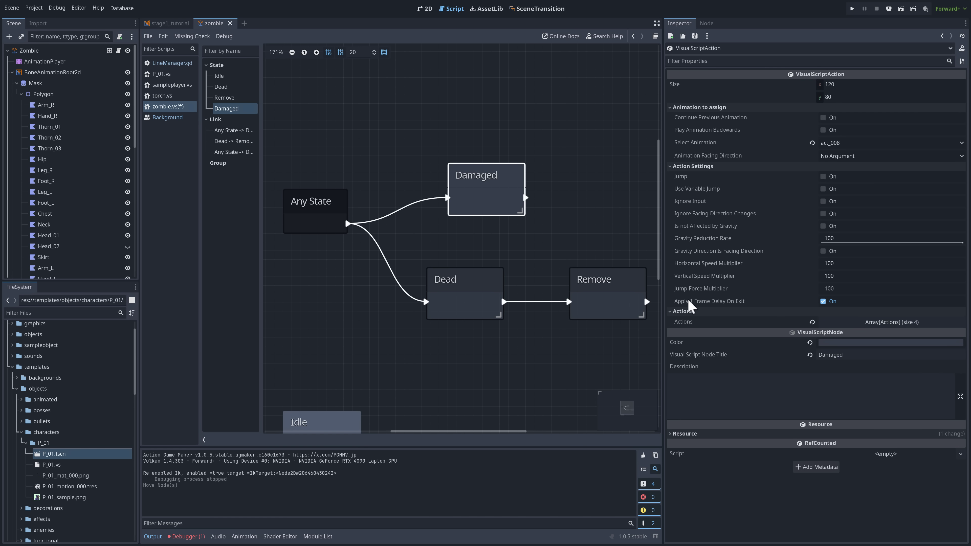
click(901, 323)
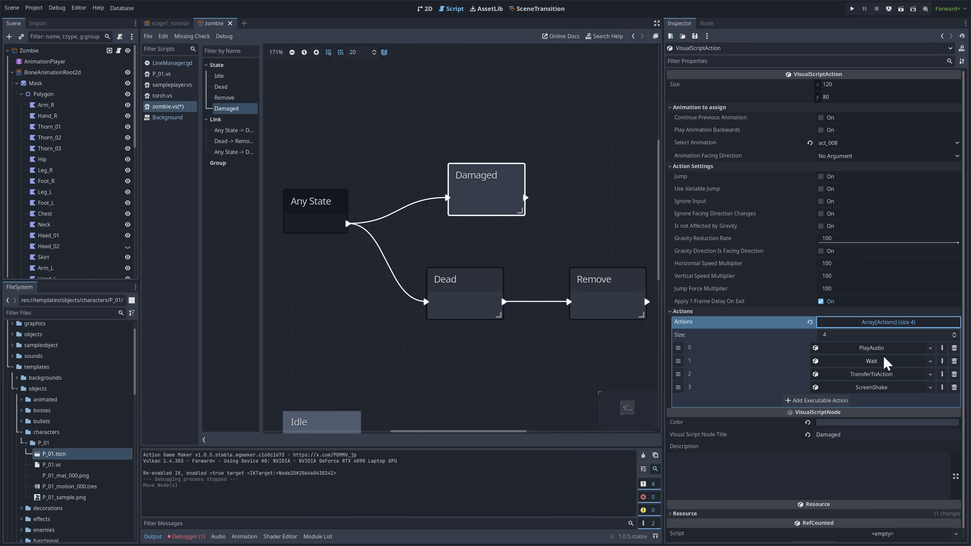
Review the PlayAudio action's play, volume, panning, pitch, common options and resource path.
click(875, 348)
click(759, 384)
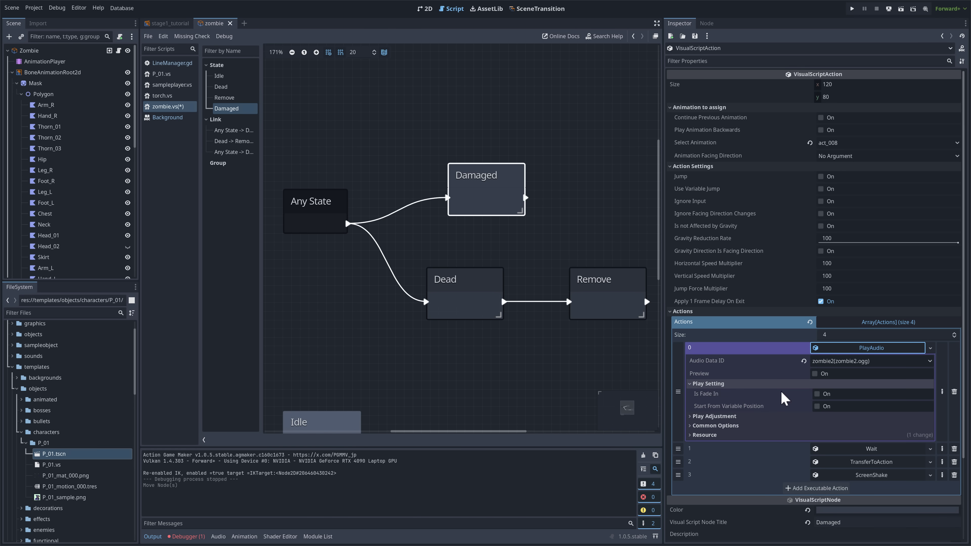
scroll(746, 386, down, 1)
click(713, 378)
scroll(714, 379, down, 2)
click(717, 347)
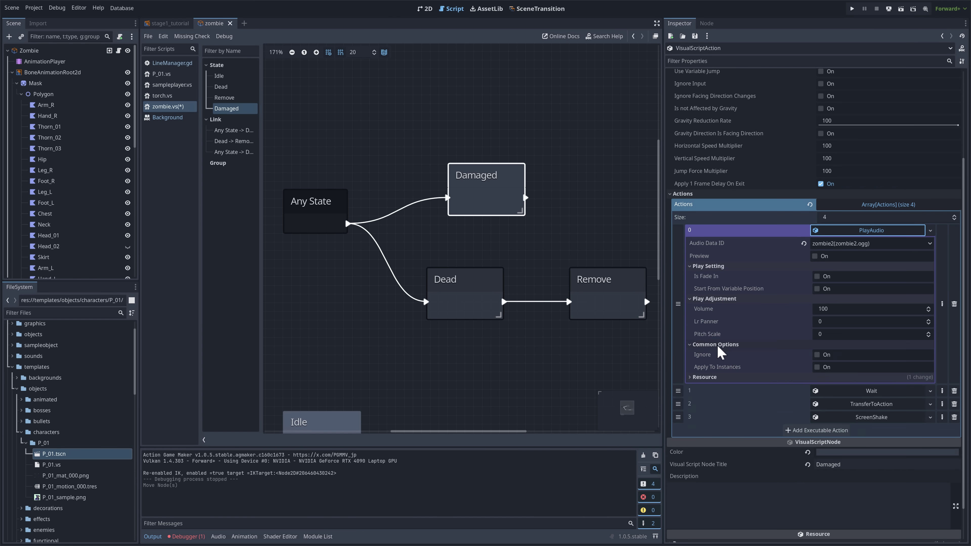
scroll(719, 354, down, 1)
click(707, 336)
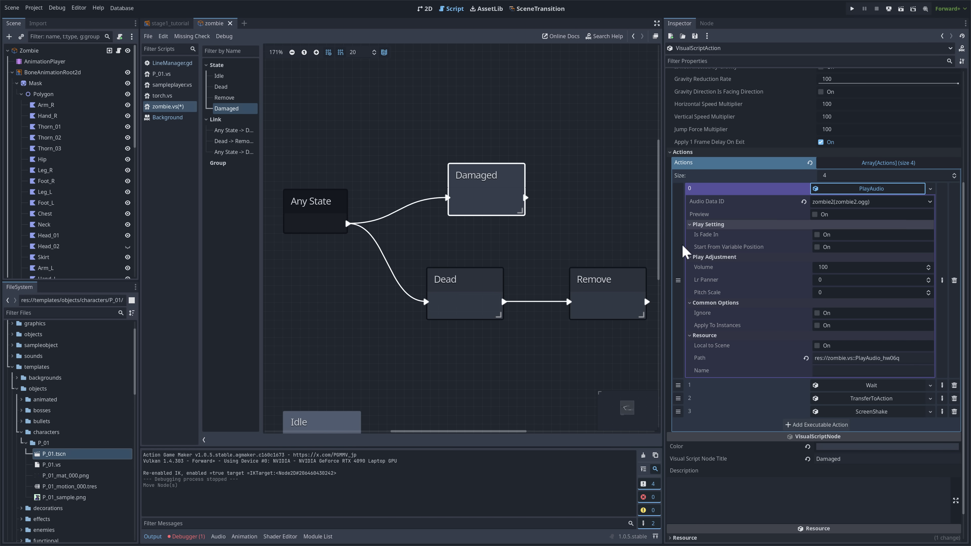
scroll(870, 384, down, 1)
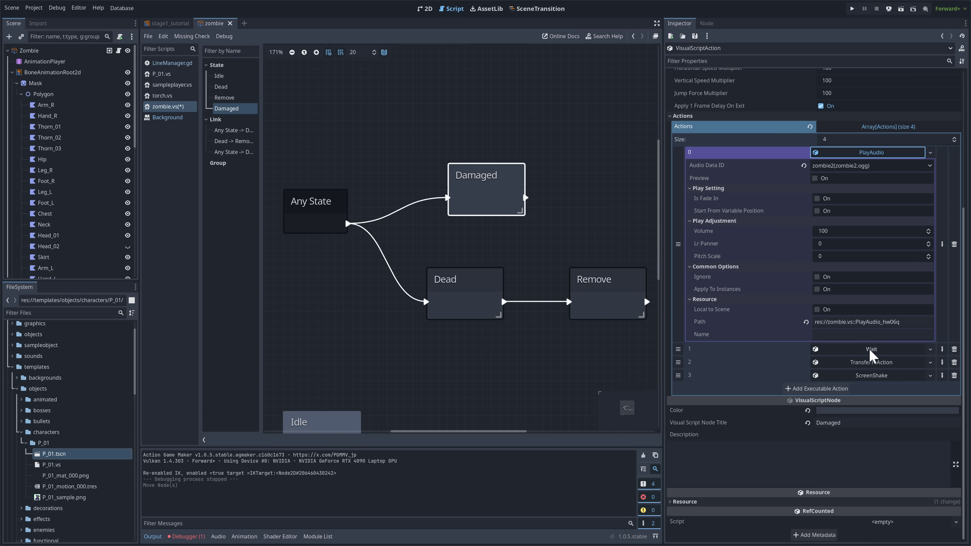
Review the TransferToAction and ScreenShake details, then select the Zombie root node.
click(877, 365)
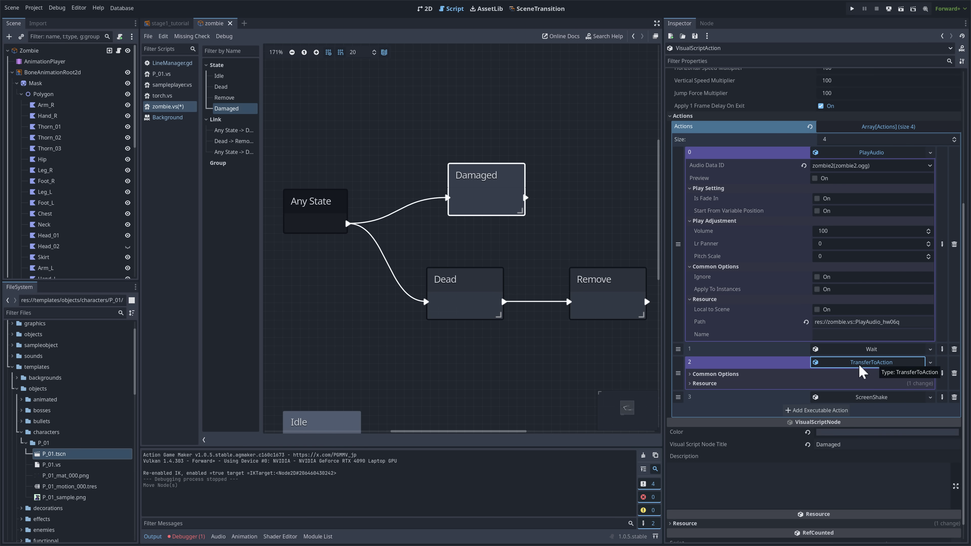
click(711, 375)
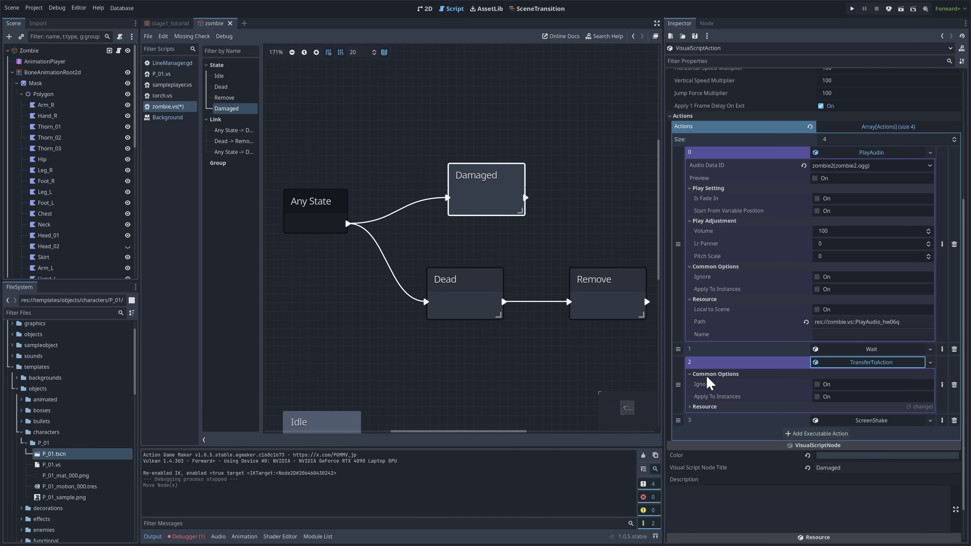
click(868, 361)
click(863, 377)
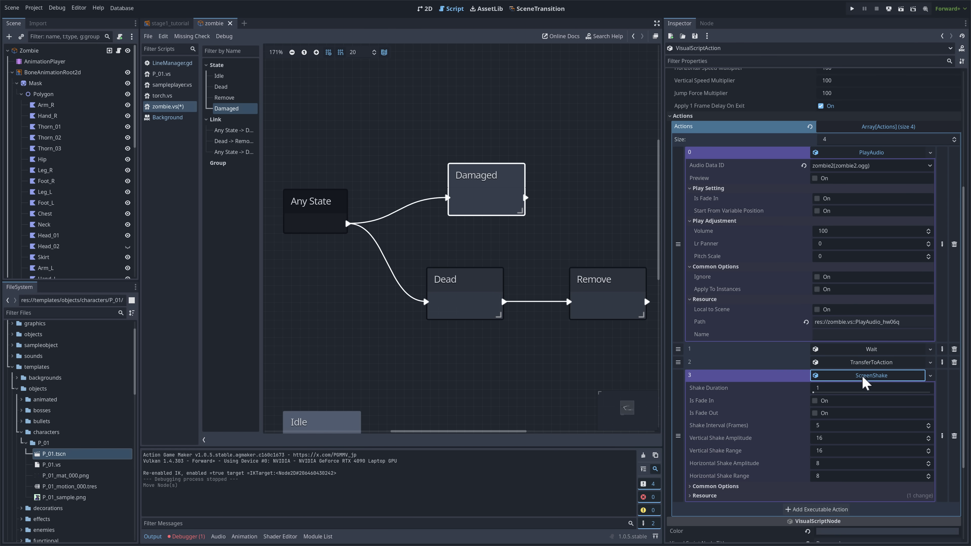
click(875, 376)
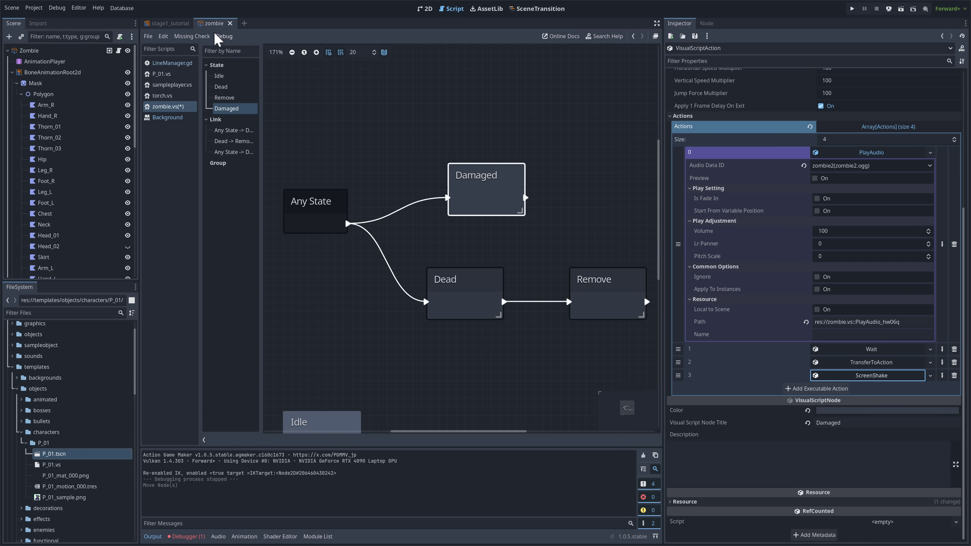
click(41, 53)
Start attaching a script to the Zombie node, check the languages, then cancel without attaching.
right_click(40, 53)
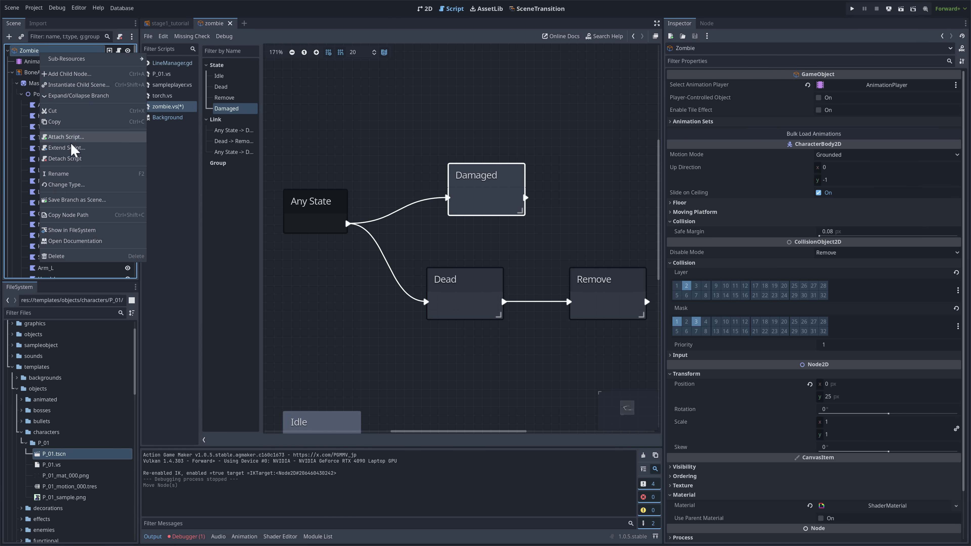
click(79, 139)
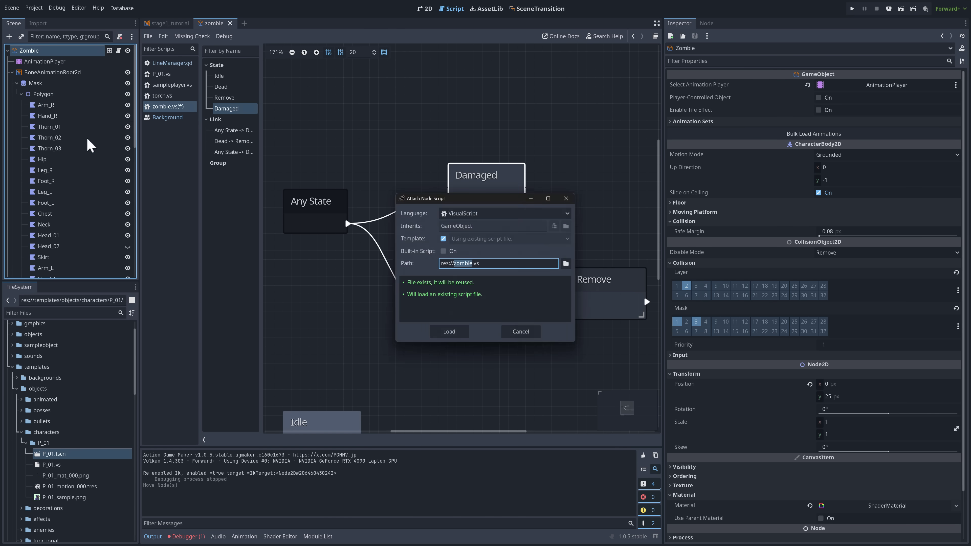
click(558, 215)
key(Escape)
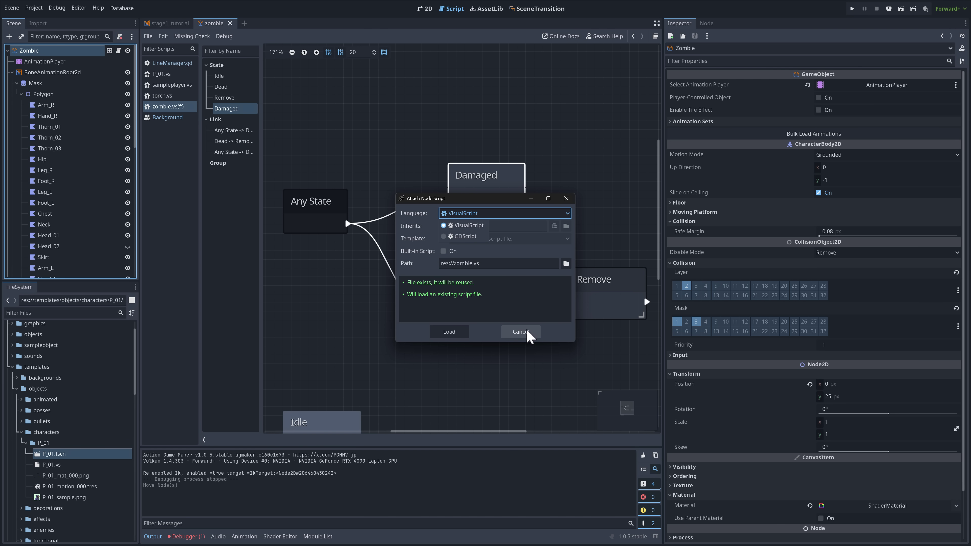
click(521, 331)
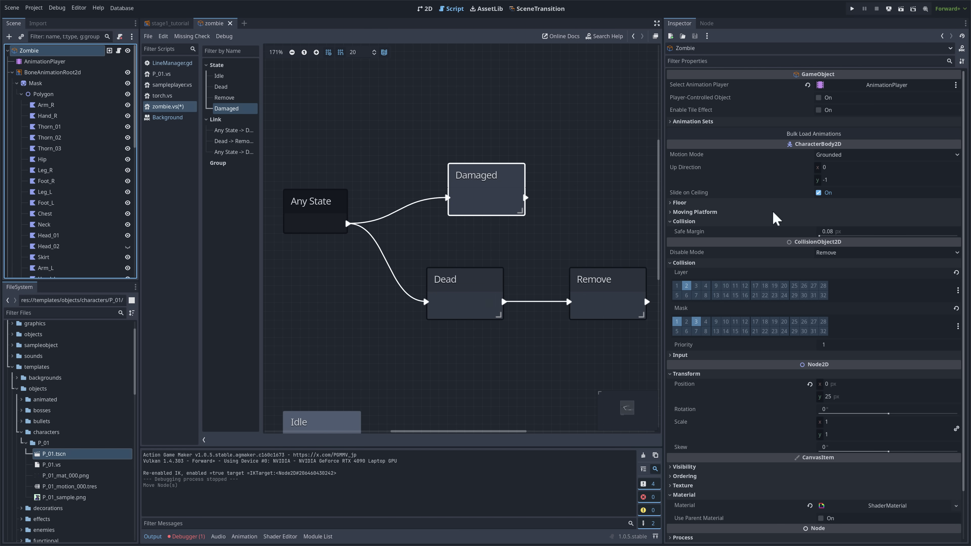
Browse the executable actions available to the Damaged state and close the list without adding any.
click(481, 184)
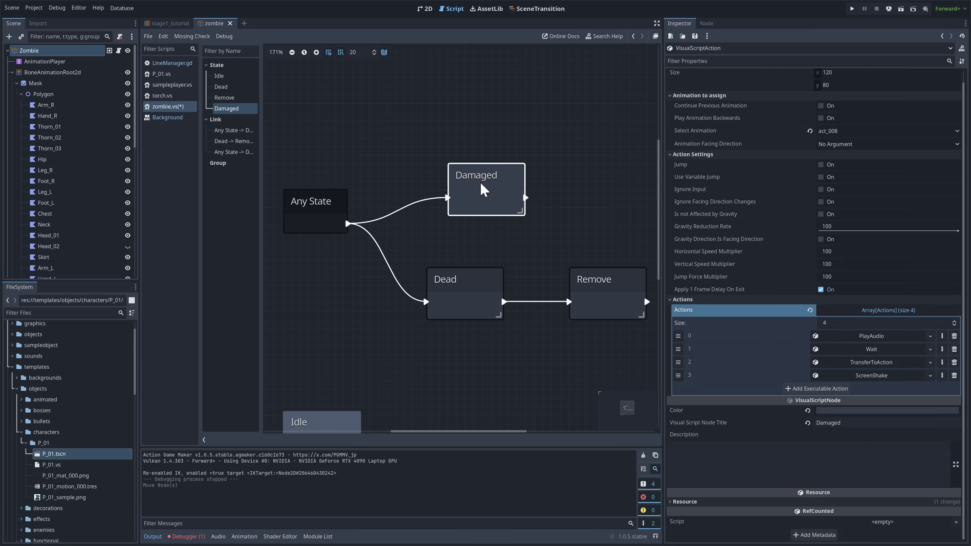
click(829, 389)
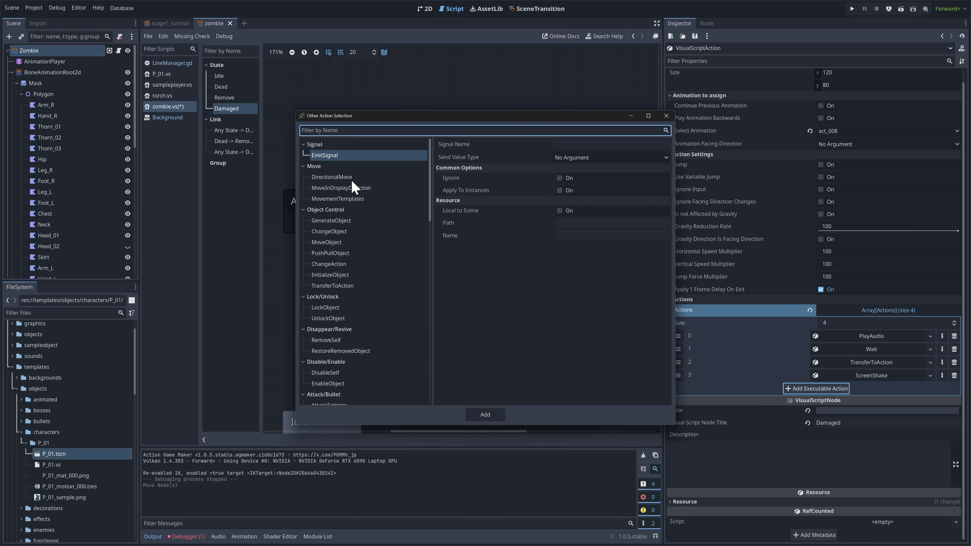
scroll(356, 215, down, 1)
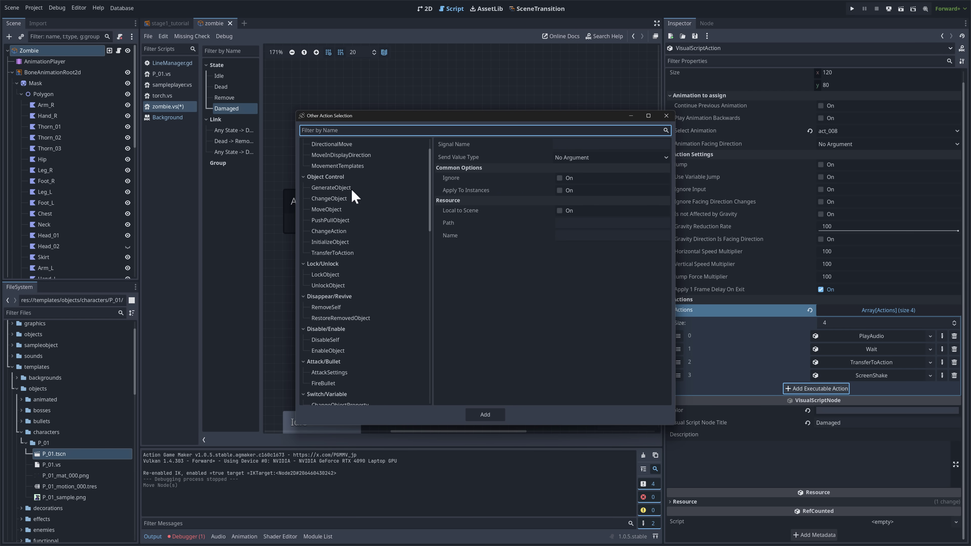
scroll(359, 227, down, 3)
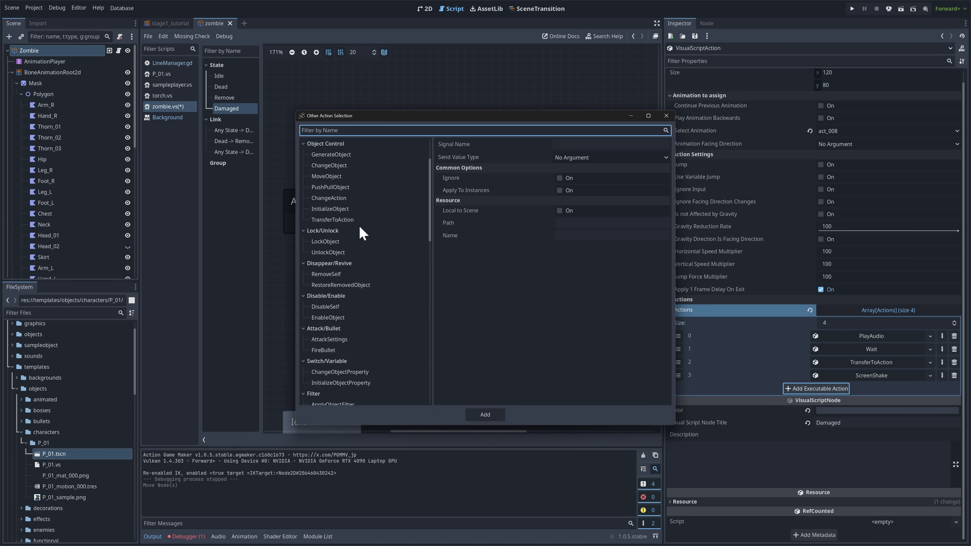
scroll(359, 225, down, 1)
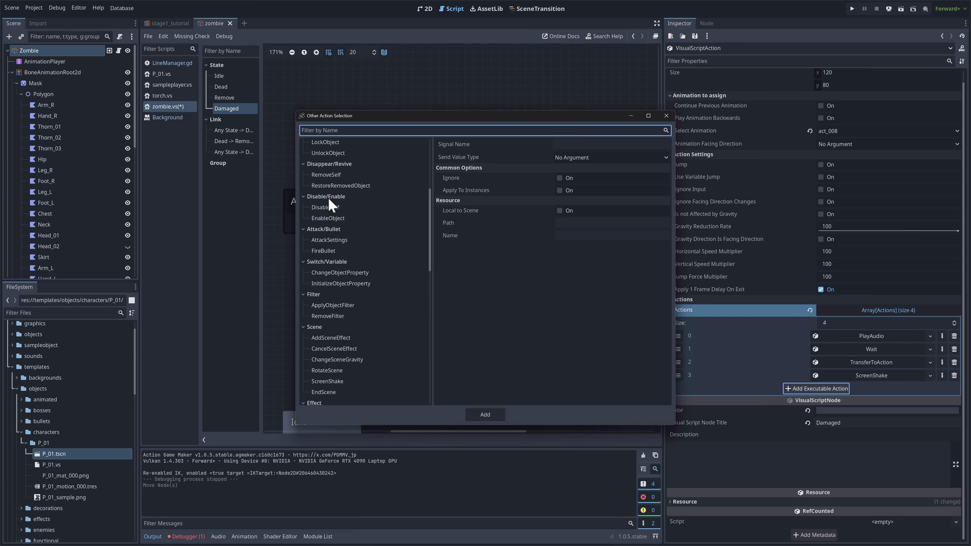
scroll(351, 248, down, 4)
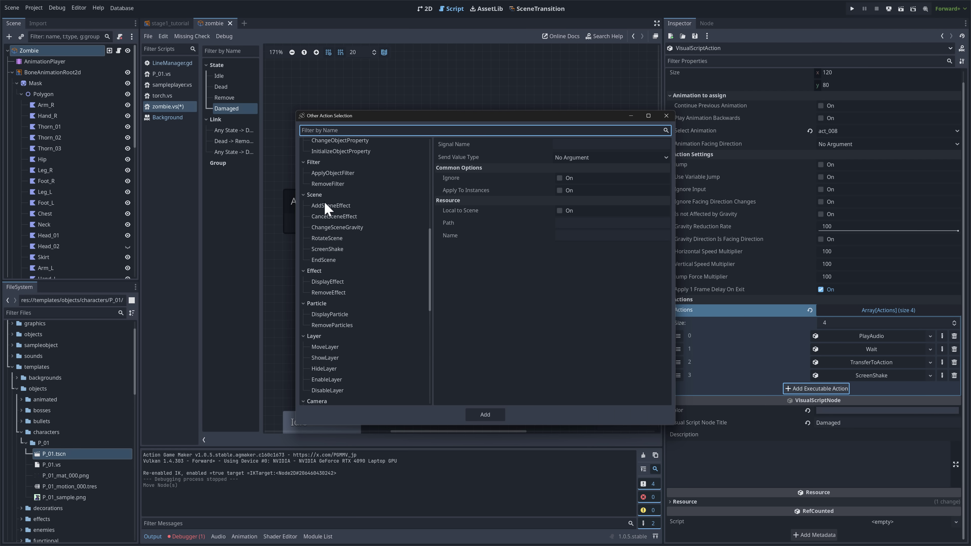
scroll(359, 295, down, 3)
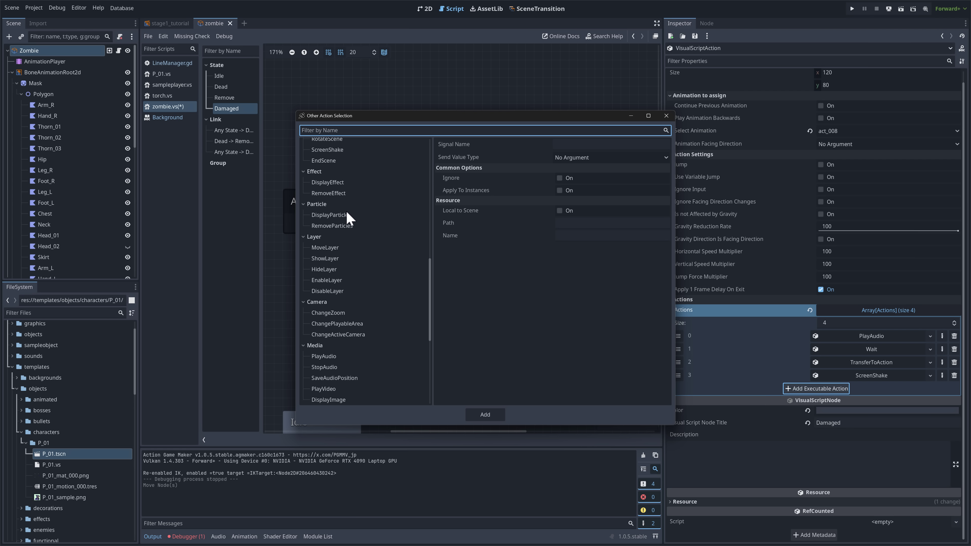
scroll(346, 216, down, 2)
scroll(355, 263, down, 4)
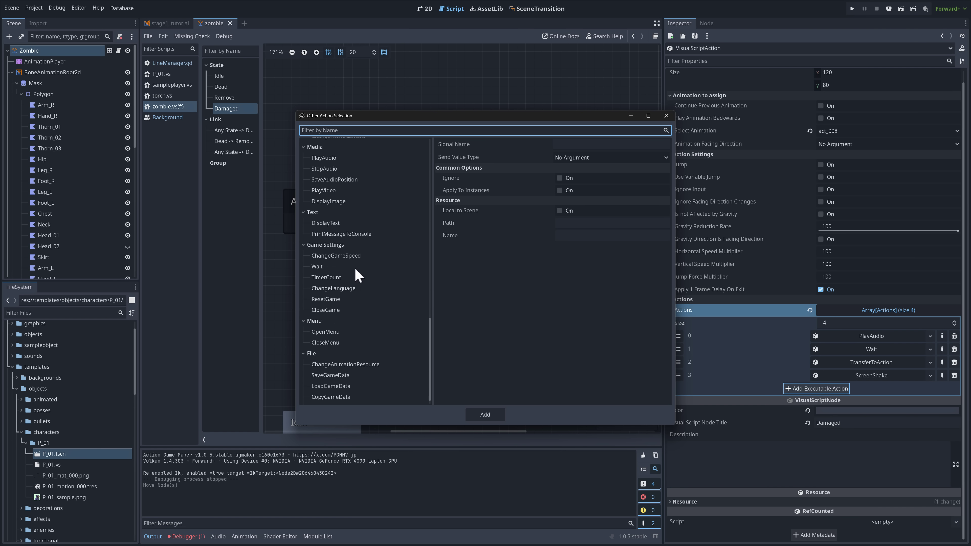
scroll(351, 264, up, 10)
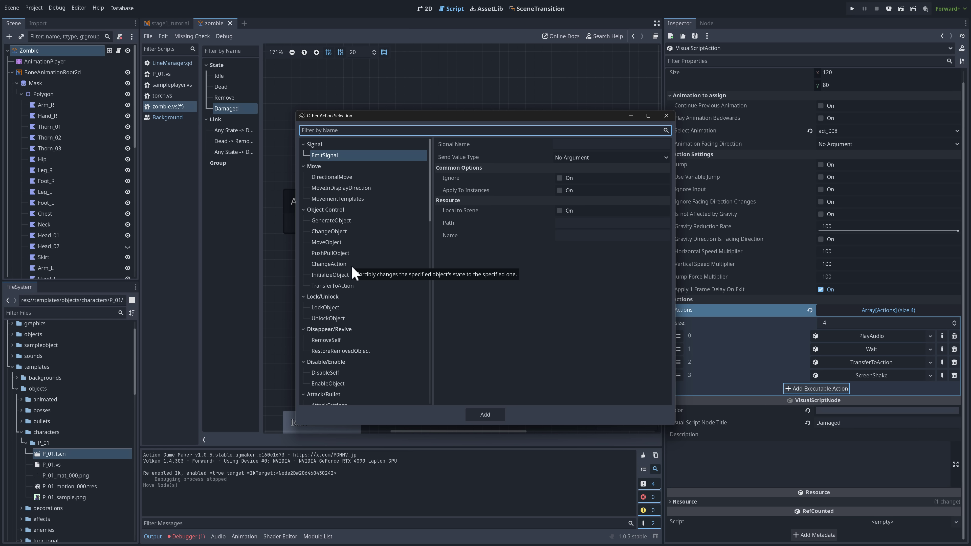
scroll(349, 248, down, 8)
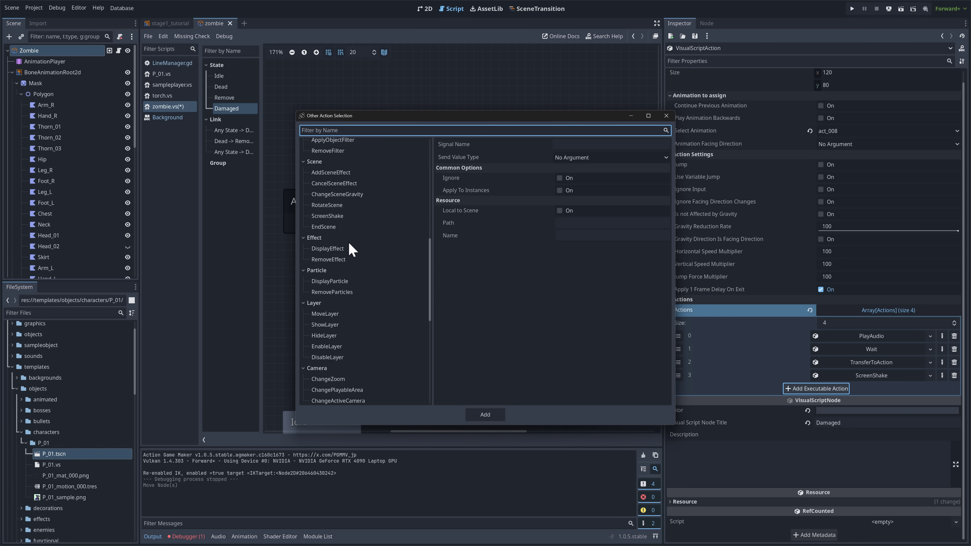
scroll(349, 244, up, 8)
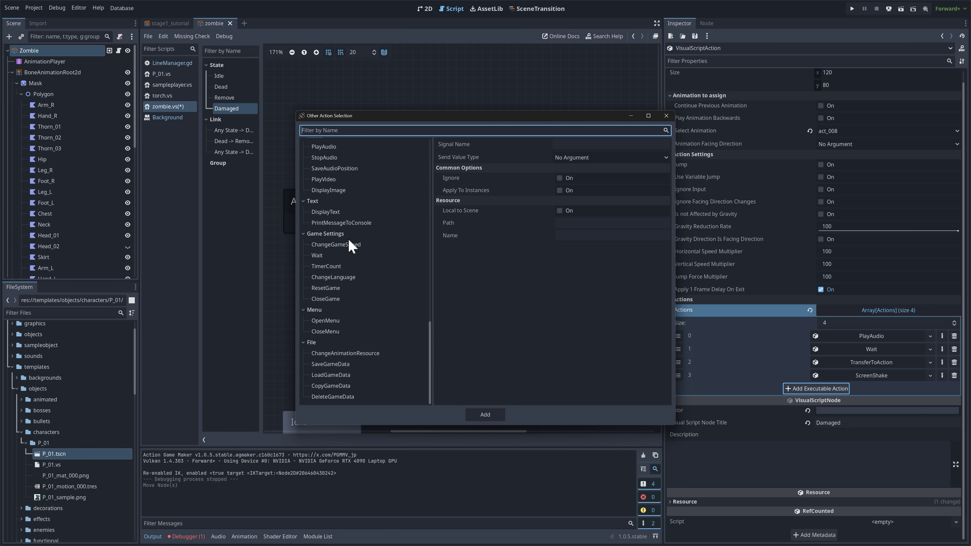
click(667, 115)
click(407, 204)
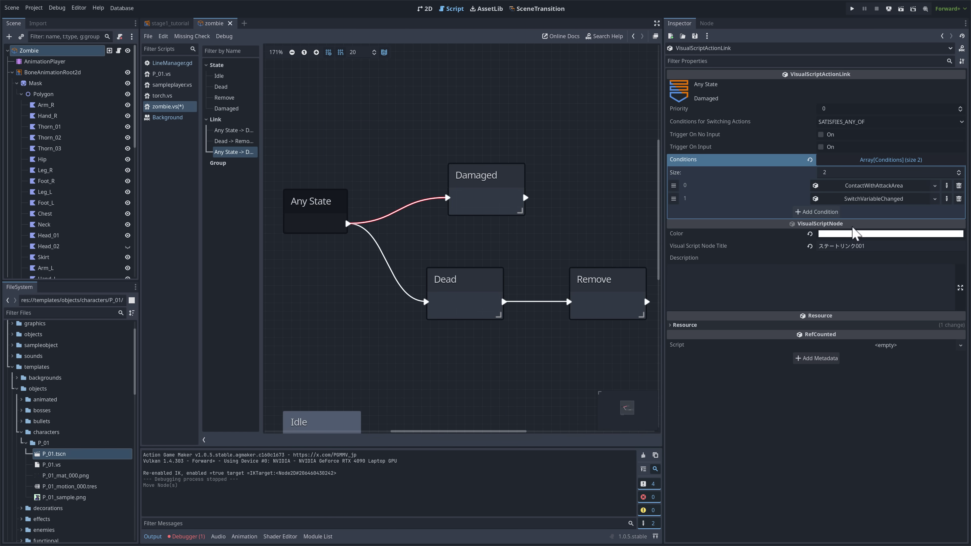
click(836, 212)
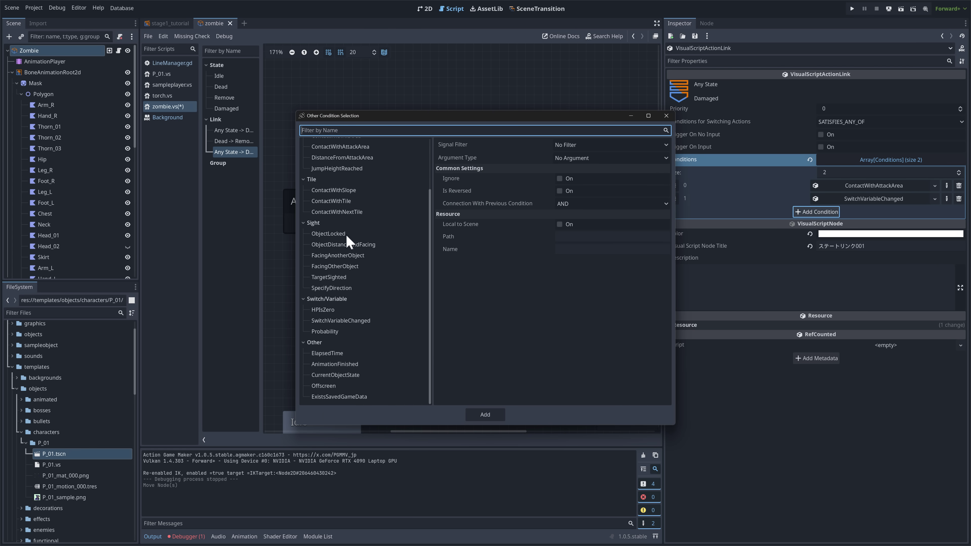
scroll(348, 237, up, 8)
click(667, 115)
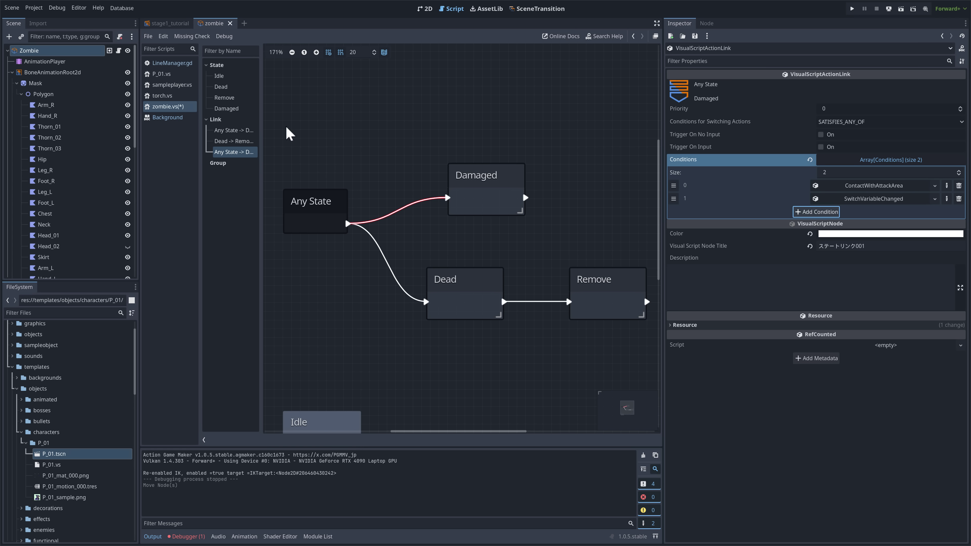
click(125, 11)
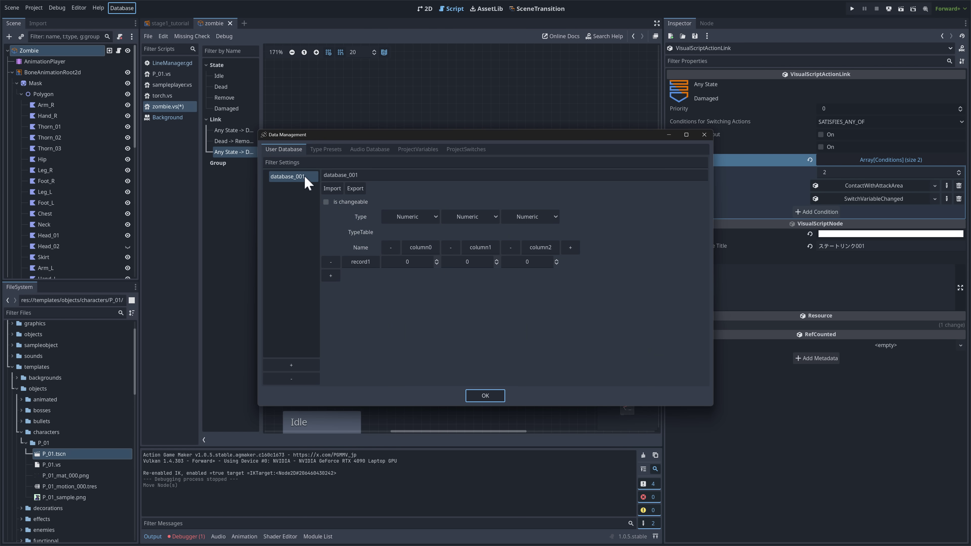
In the equipment_type presets, enter 'Donkey' as entry 15 after Goat.
click(328, 151)
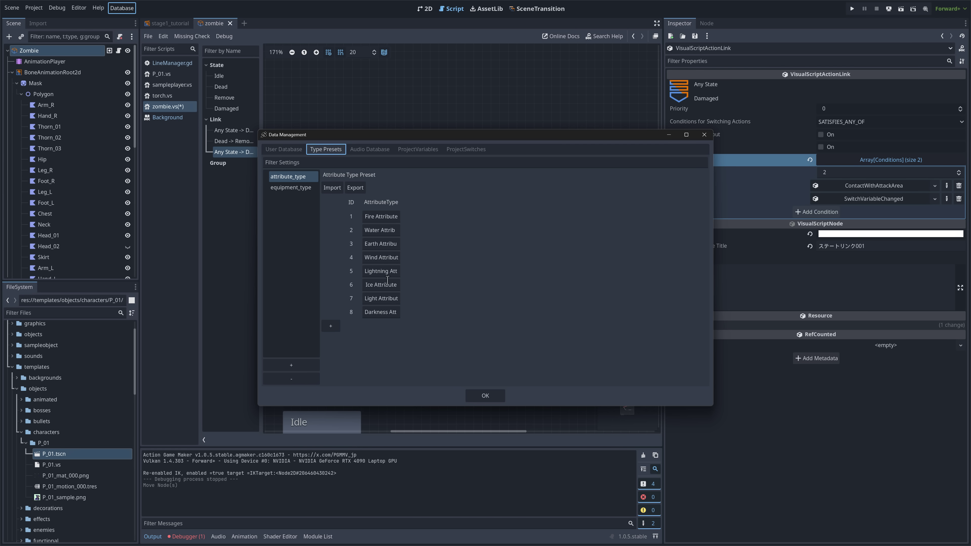
click(292, 190)
scroll(403, 269, down, 1)
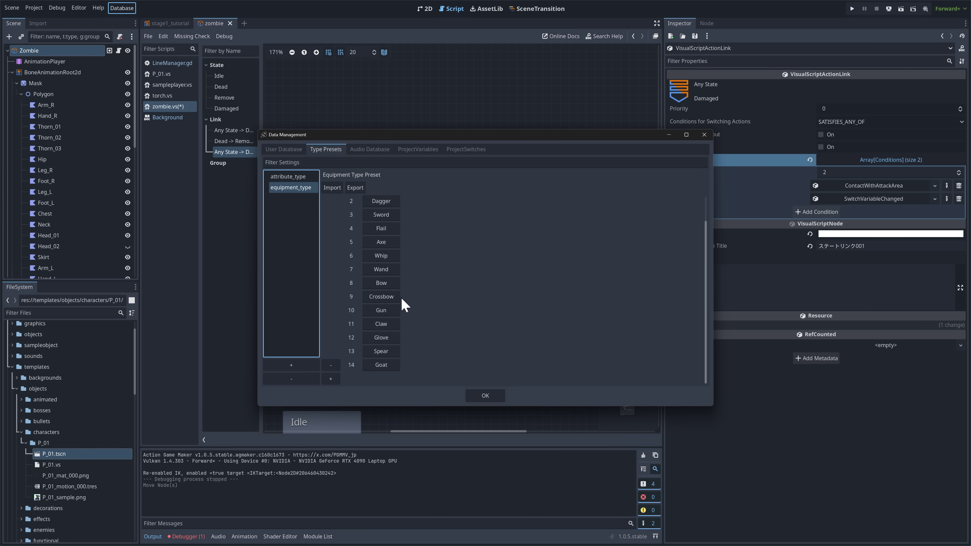
click(370, 366)
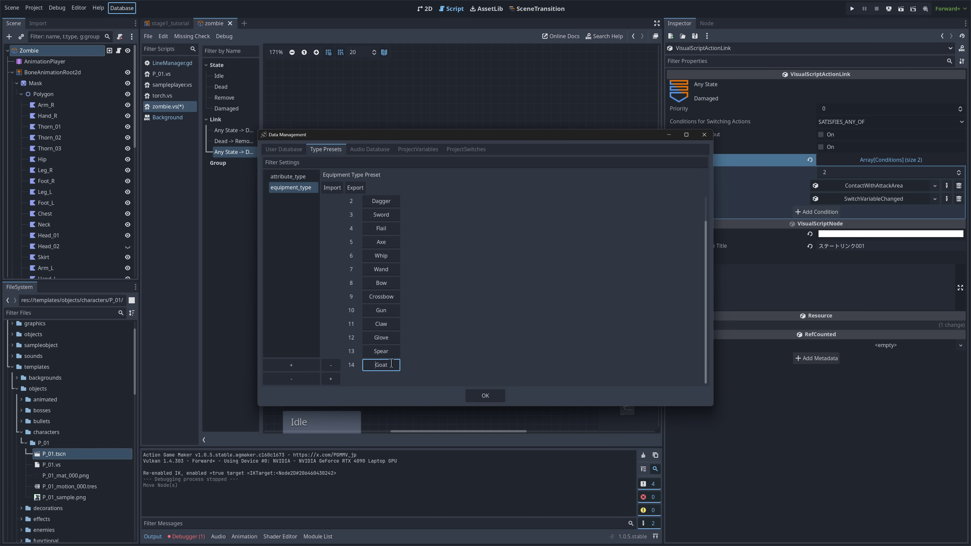
scroll(457, 331, up, 1)
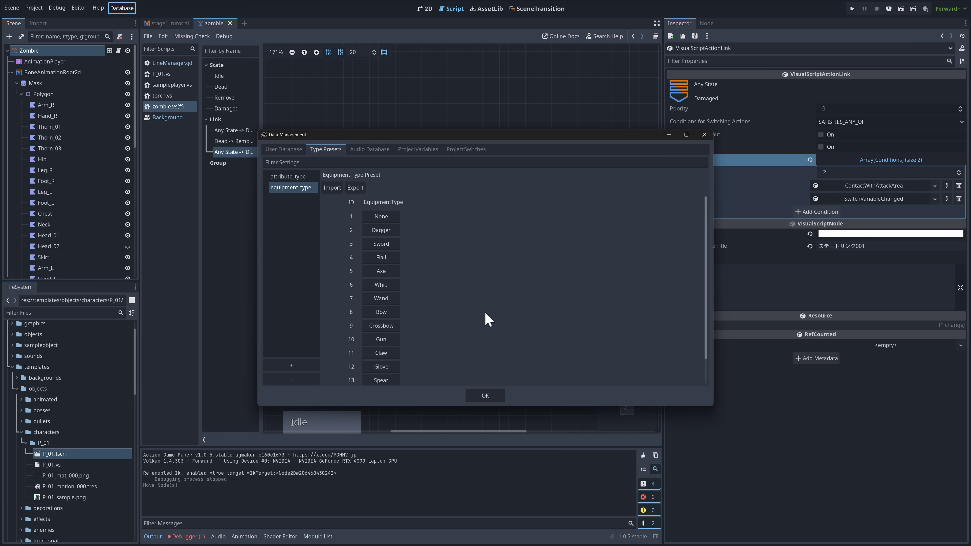
scroll(411, 255, down, 1)
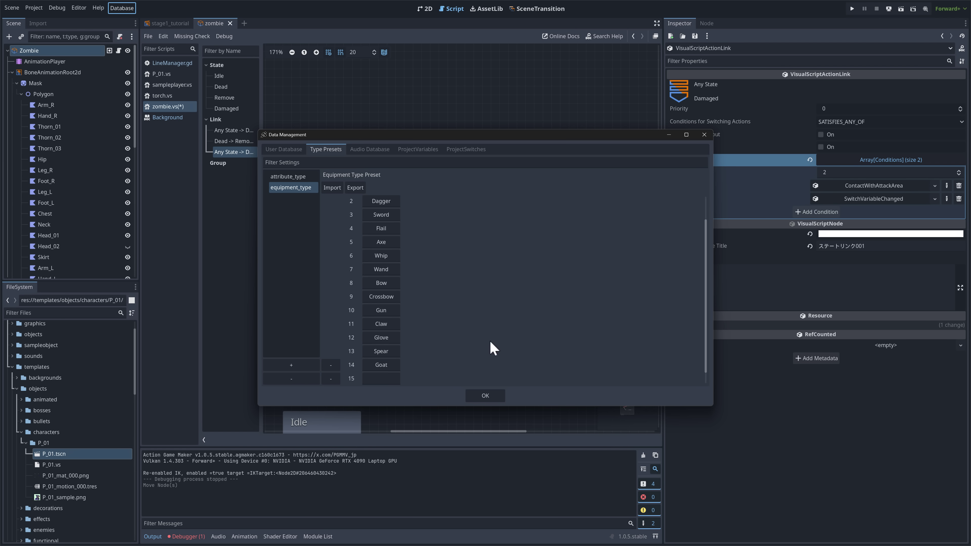
click(388, 376)
text(Donkey)
Browse the Audio Database, ProjectVariables and ProjectSwitches with Alive, then confirm with OK.
click(373, 150)
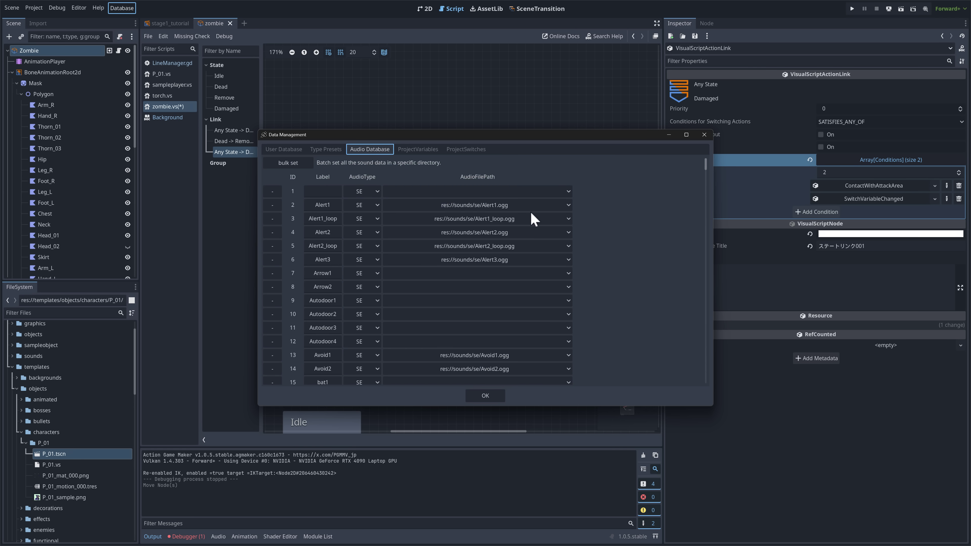
click(409, 150)
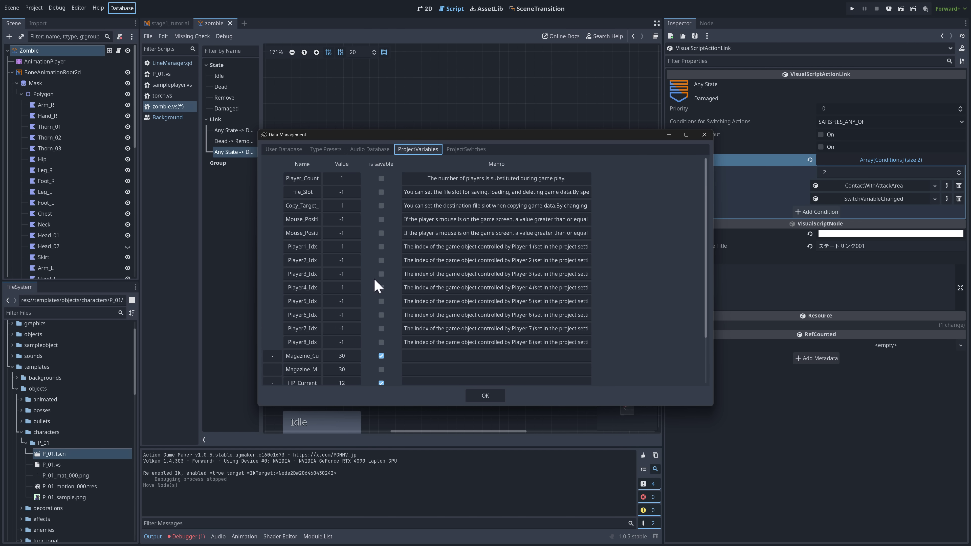
scroll(375, 284, down, 3)
scroll(373, 285, up, 3)
click(474, 150)
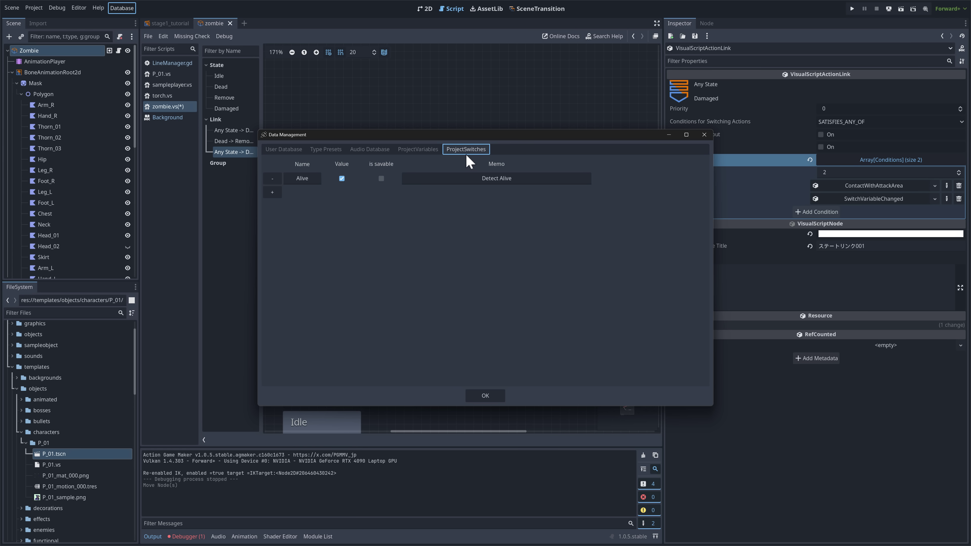
click(492, 394)
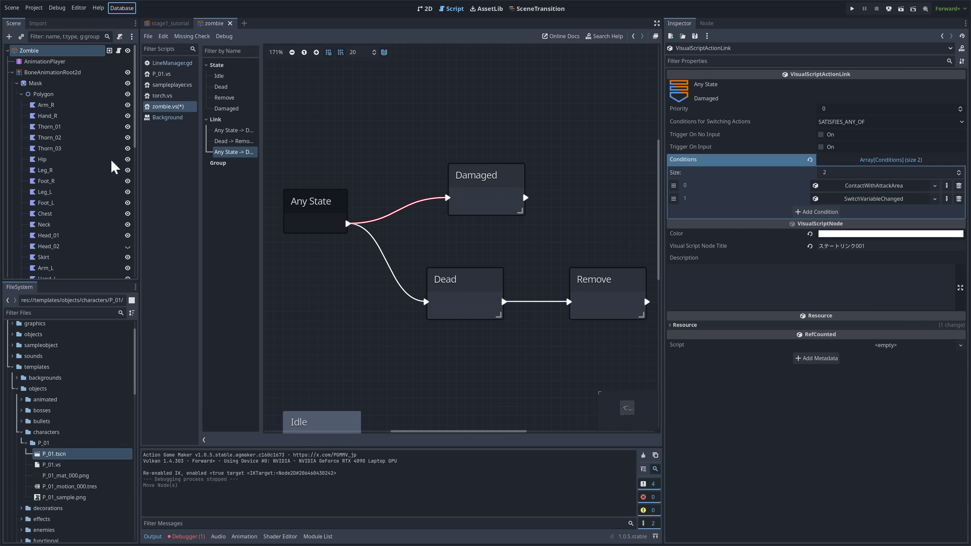
Select the Zombie's VariableSettings node to show hp 10 and the Magazine and Max Magazine variables.
click(9, 37)
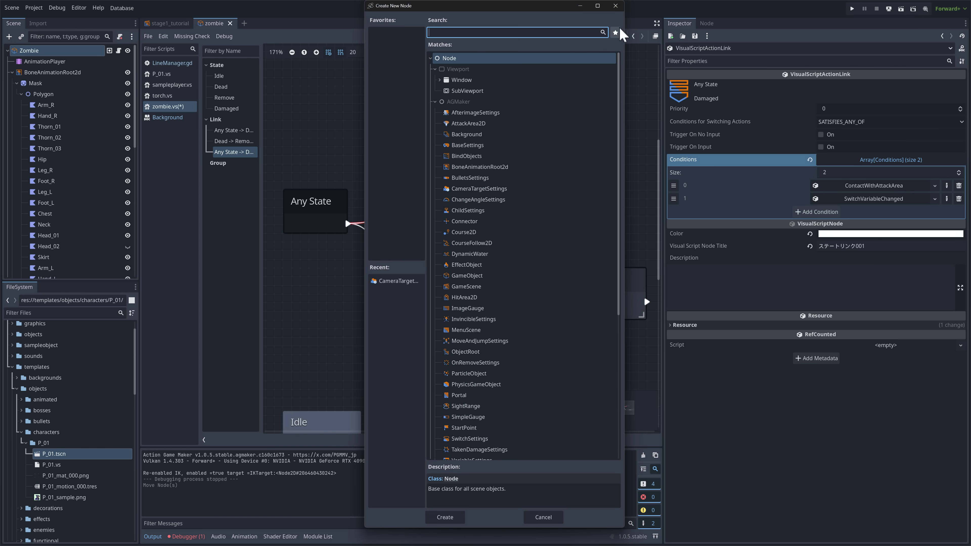
click(615, 5)
scroll(68, 118, down, 5)
scroll(69, 118, down, 5)
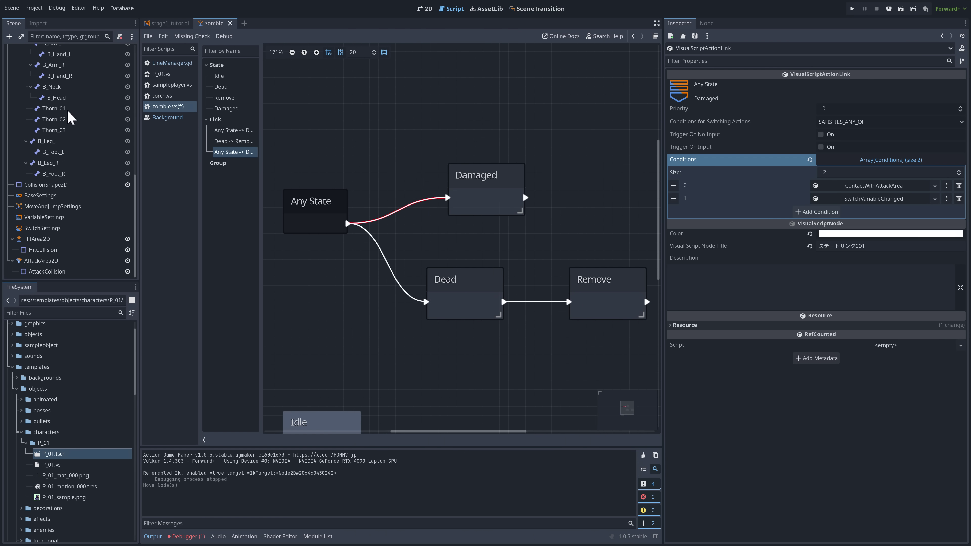
click(46, 218)
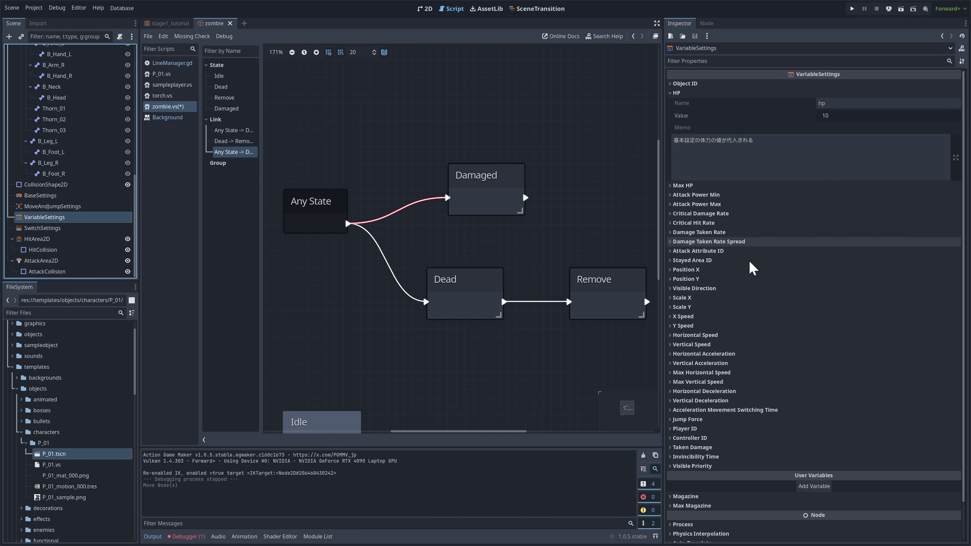